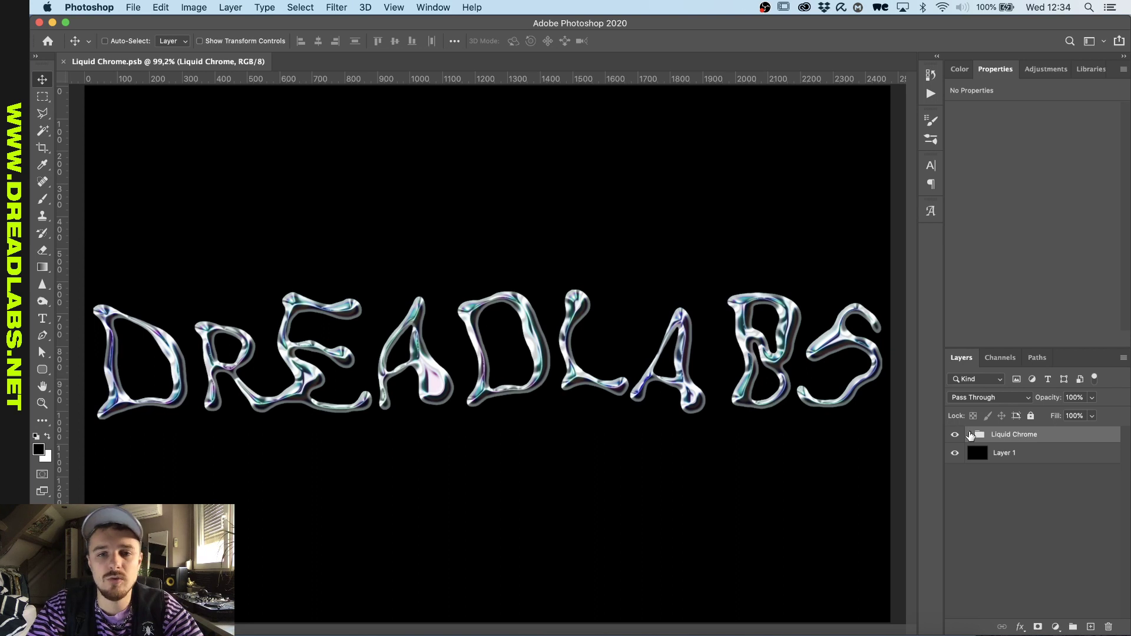
# Expand the Liquid Chrome group and collapse the effect lists of Dreadlabs copy 5 through Dreadlabs copy.
pyautogui.click(970, 434)
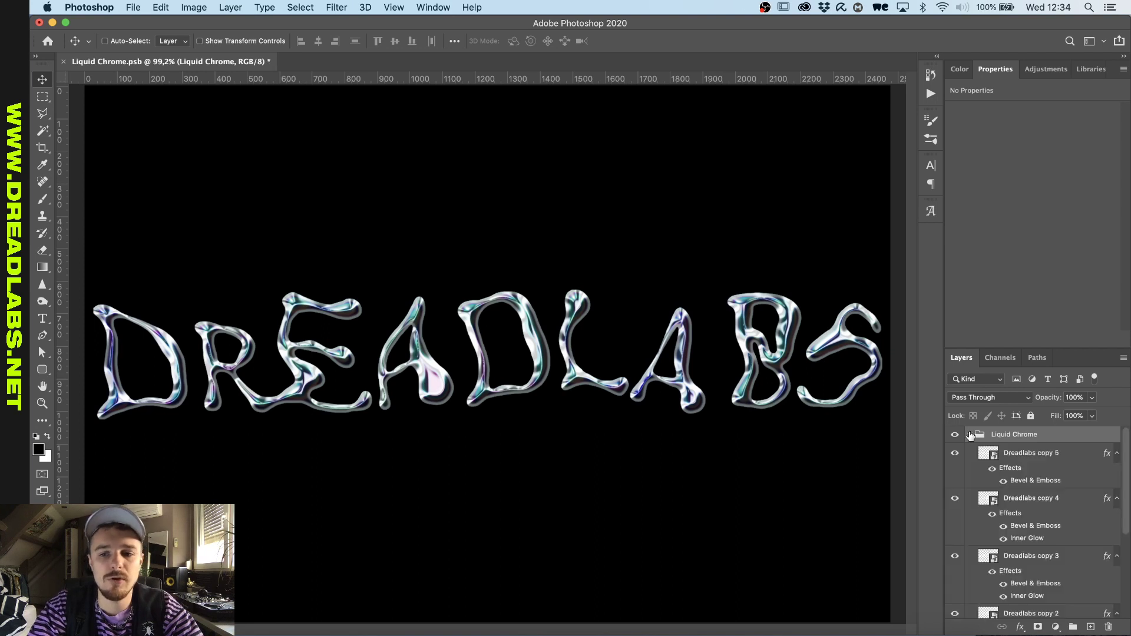
pyautogui.click(1117, 453)
pyautogui.click(1117, 473)
pyautogui.click(1117, 493)
pyautogui.click(1117, 514)
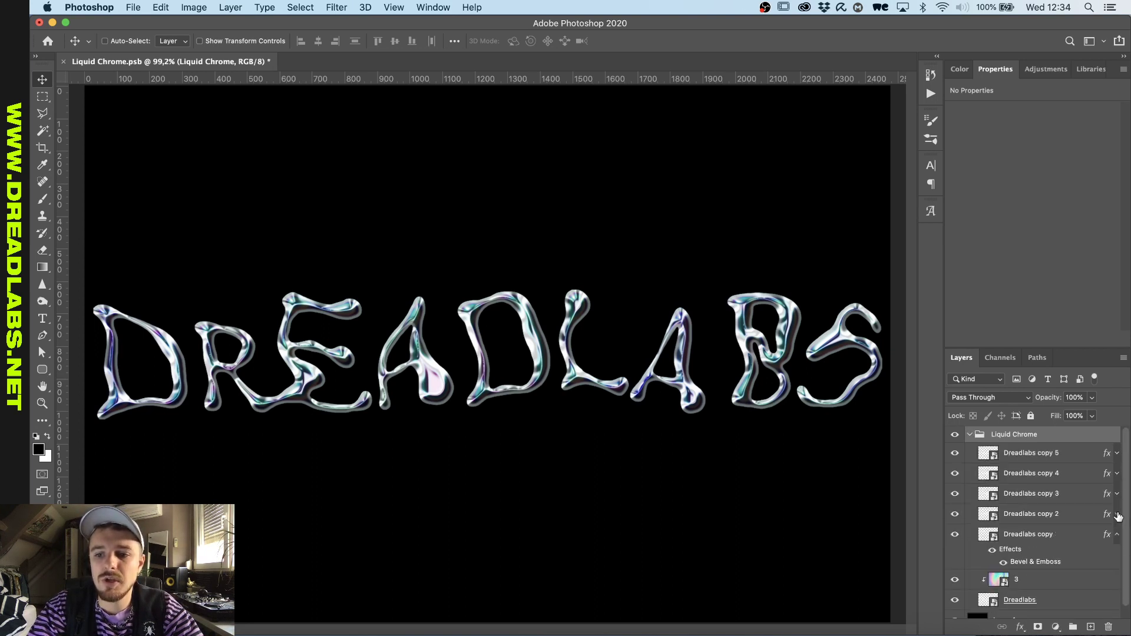
pyautogui.click(1116, 534)
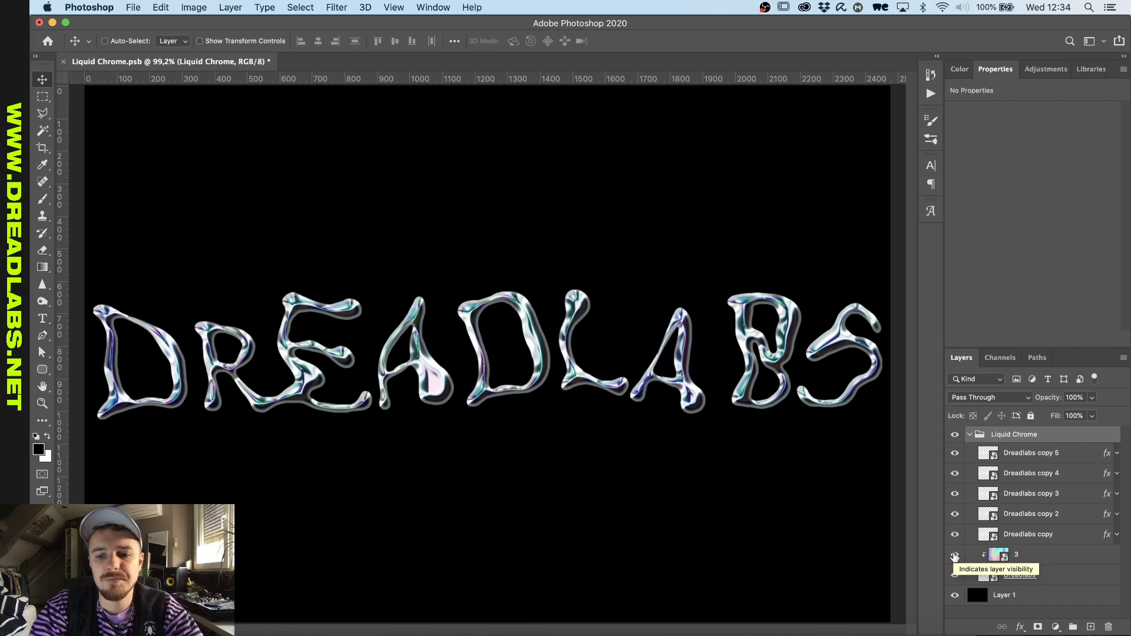
# Solo the plain Dreadlabs layer, then show and select the clipped gradient layer 3.
pyautogui.keyDown('alt'); pyautogui.click(954, 575); pyautogui.keyUp('alt')
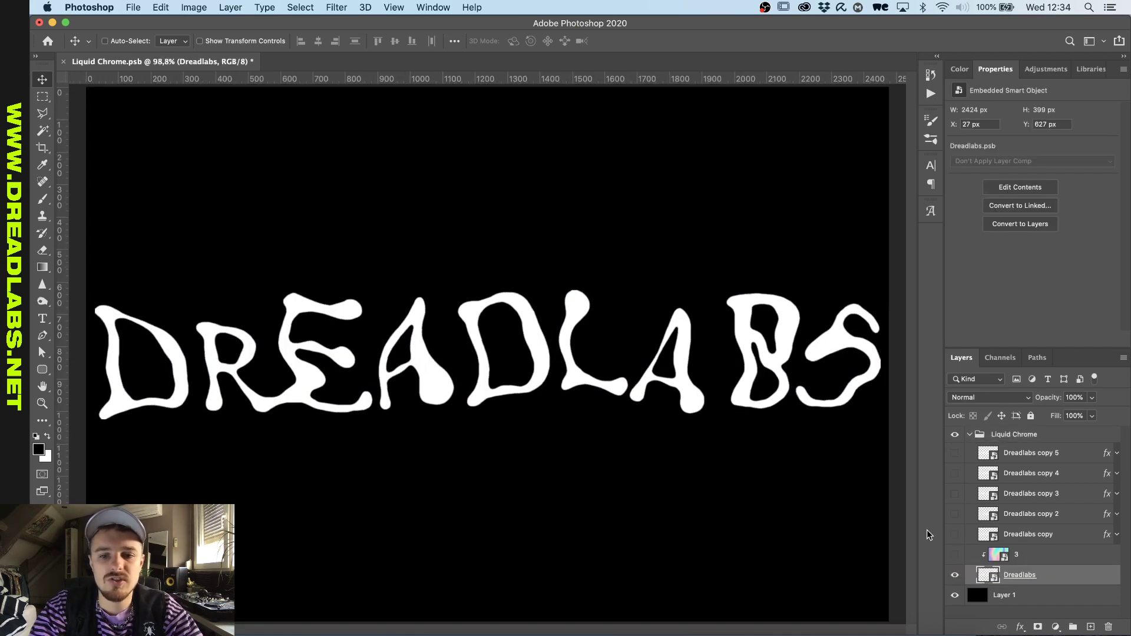
pyautogui.click(955, 556)
pyautogui.click(1047, 556)
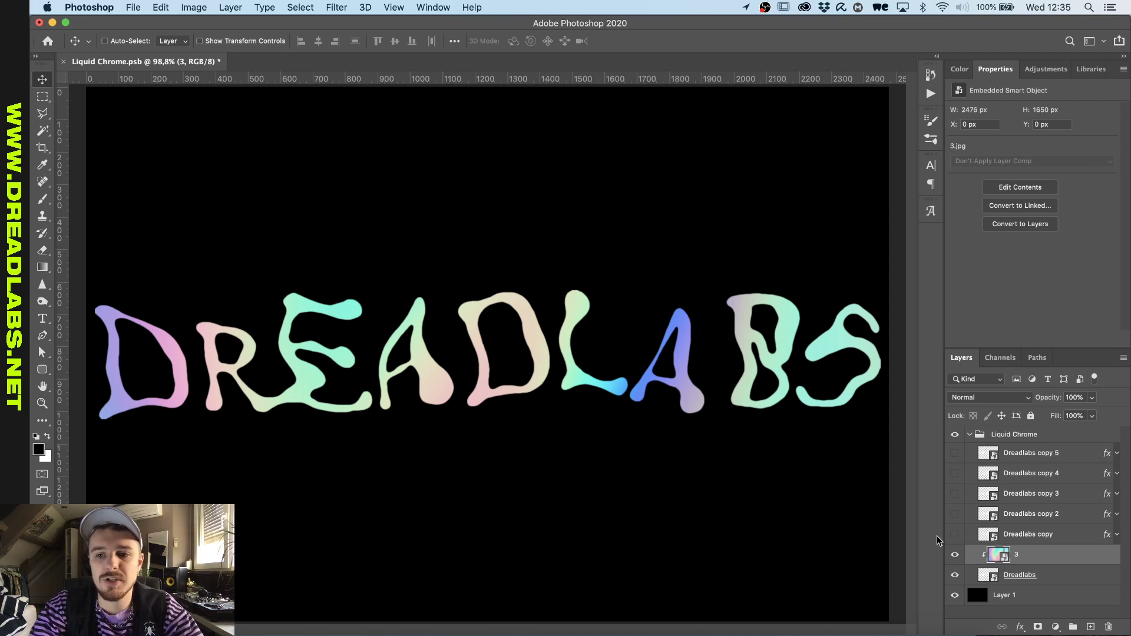
# Show and select Dreadlabs copy and open its Bevel & Emboss settings (Depth 251%, Size 21 px).
pyautogui.click(954, 534)
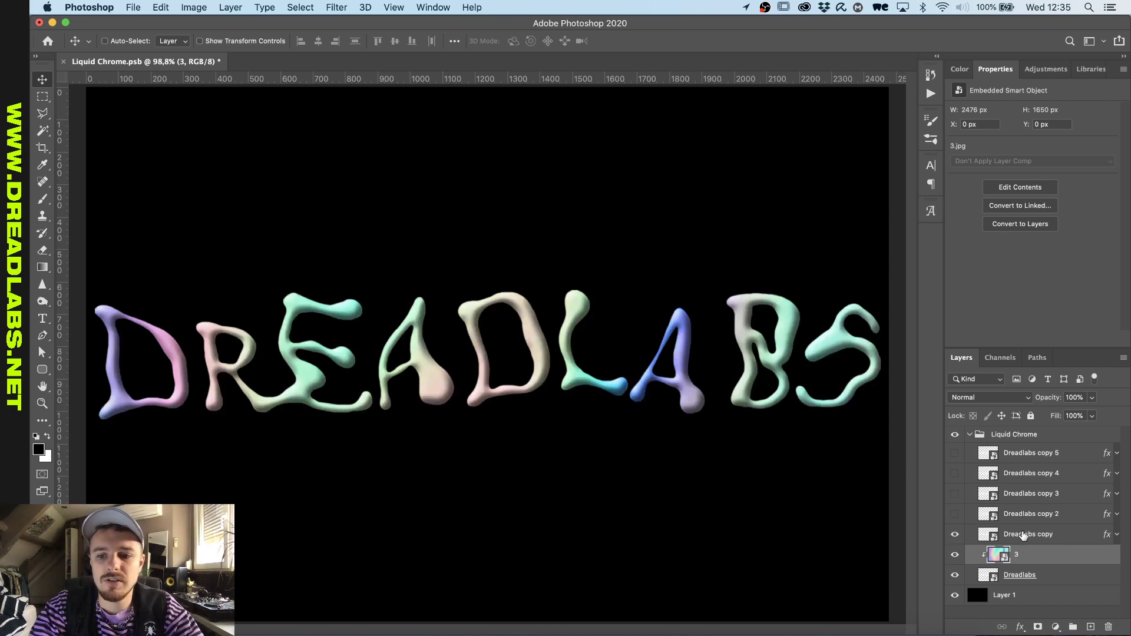
pyautogui.click(1023, 534)
pyautogui.click(1117, 534)
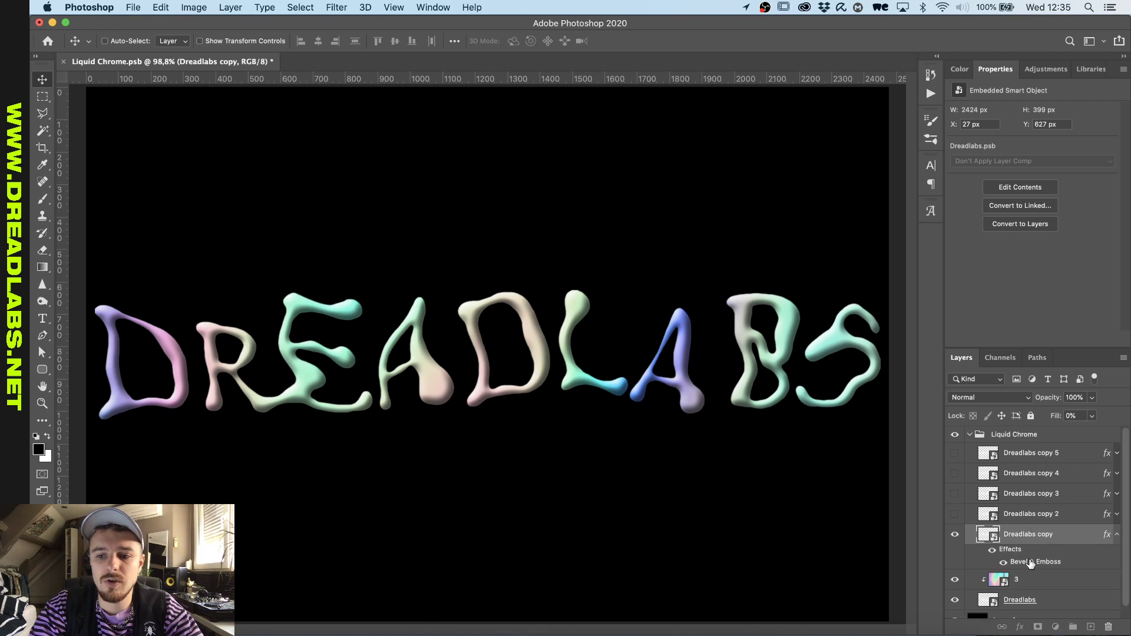
pyautogui.doubleClick(1029, 564)
pyautogui.moveTo(905, 187); pyautogui.dragTo(814, 159)
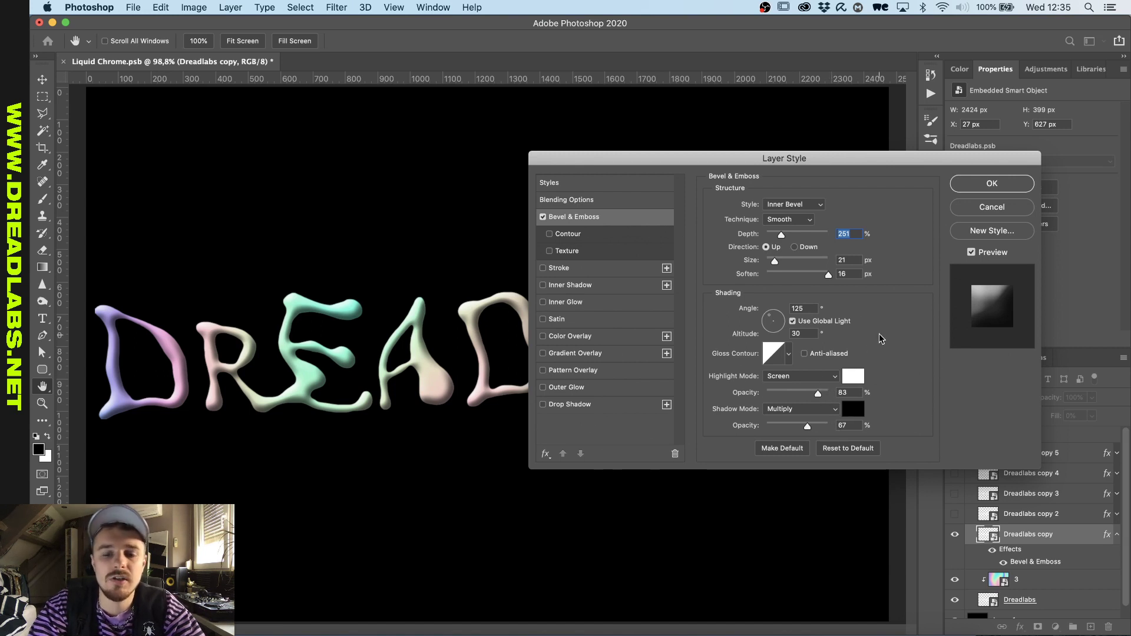
# Accept Dreadlabs copy's bevel, then show Dreadlabs copy 2 and review its Inner Glow settings.
pyautogui.click(992, 183)
pyautogui.click(955, 513)
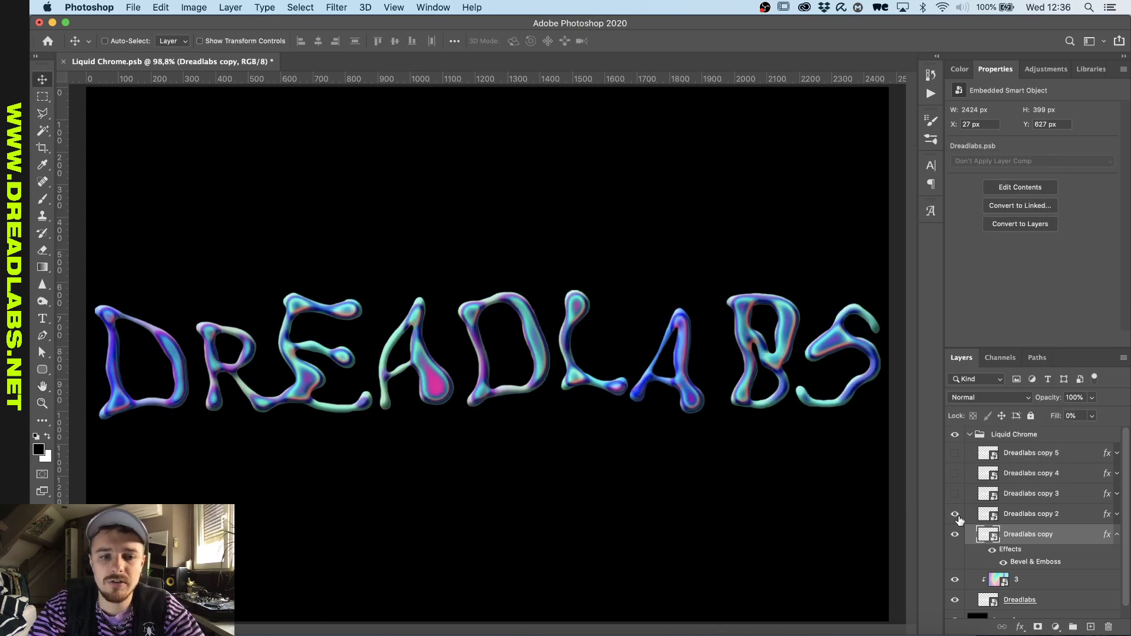
pyautogui.click(1117, 513)
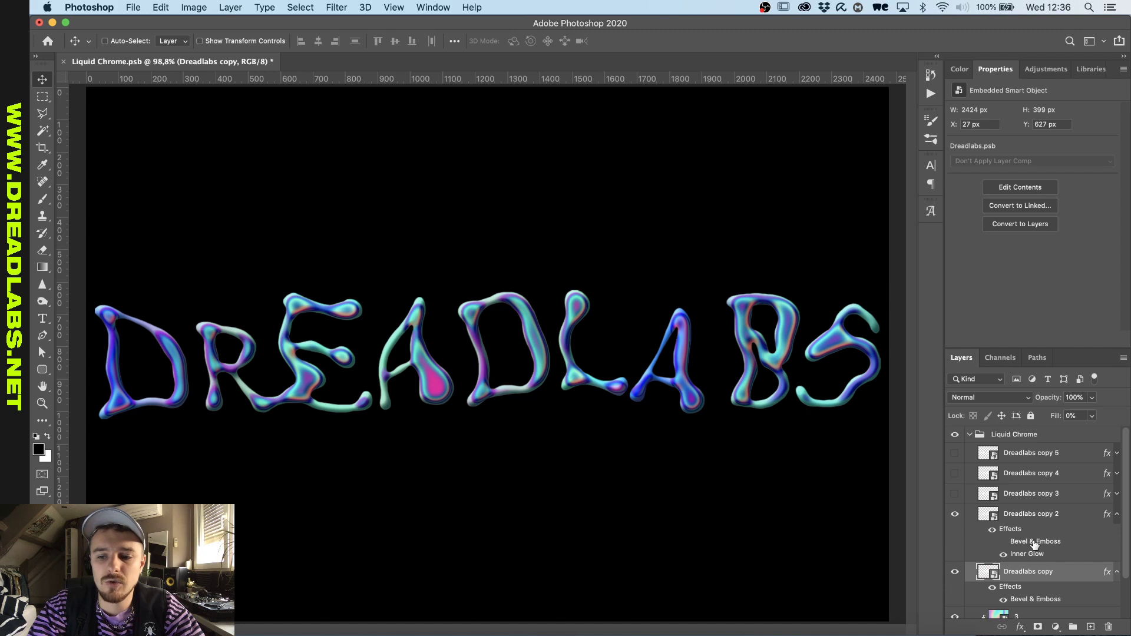
pyautogui.doubleClick(1027, 552)
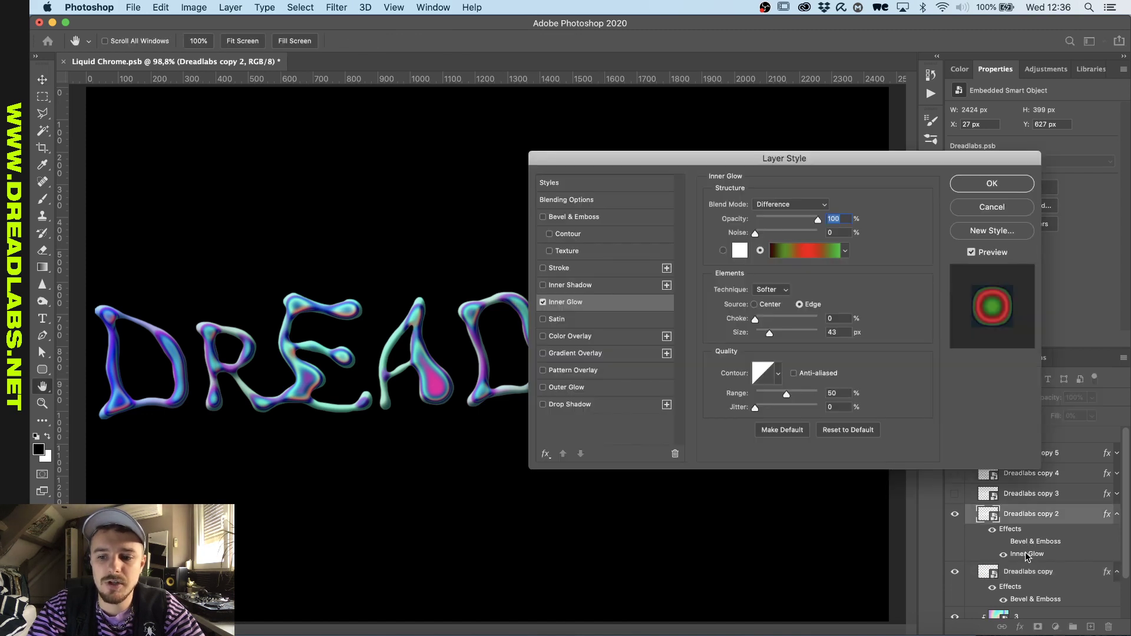
pyautogui.click(1011, 206)
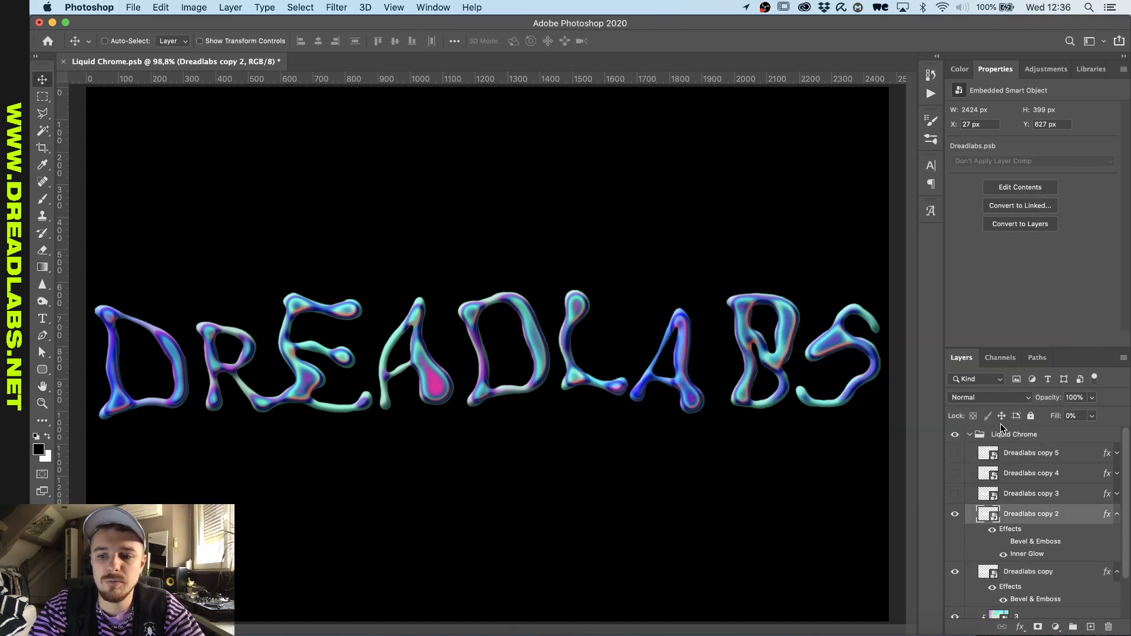
# Compare Dreadlabs copy 2 with its effects off and on, keeping its fill at 0%.
pyautogui.click(991, 530)
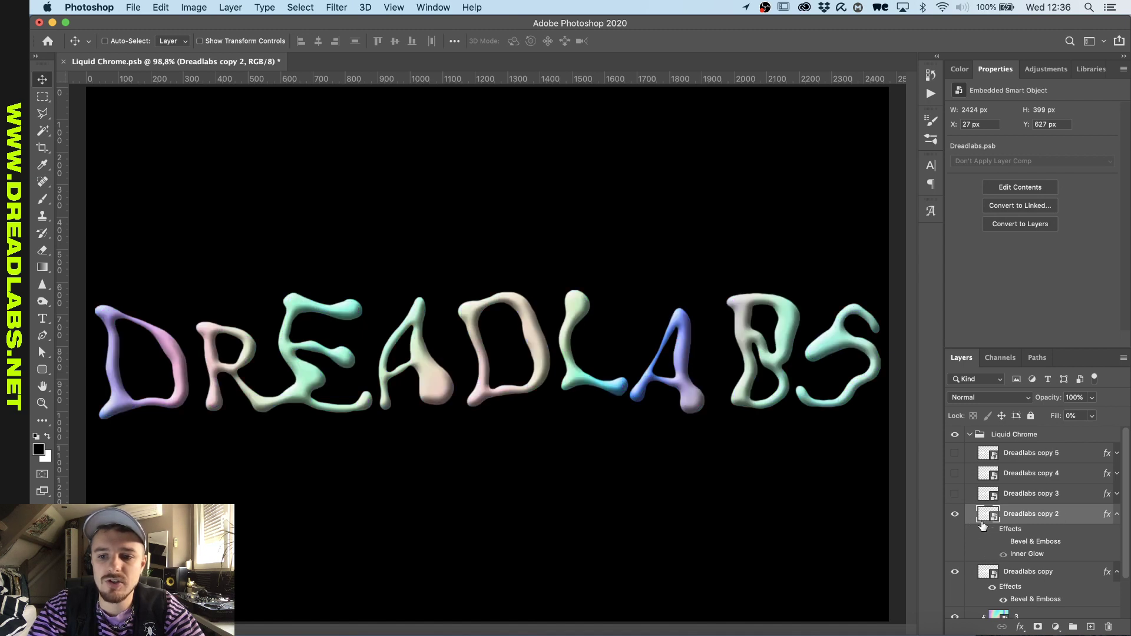
pyautogui.scroll(-2, 954, 578)
pyautogui.moveTo(955, 580)
pyautogui.mouseDown()
pyautogui.moveTo(956, 477)
pyautogui.moveTo(952, 582)
pyautogui.mouseUp()
pyautogui.scroll(1, 1034, 508)
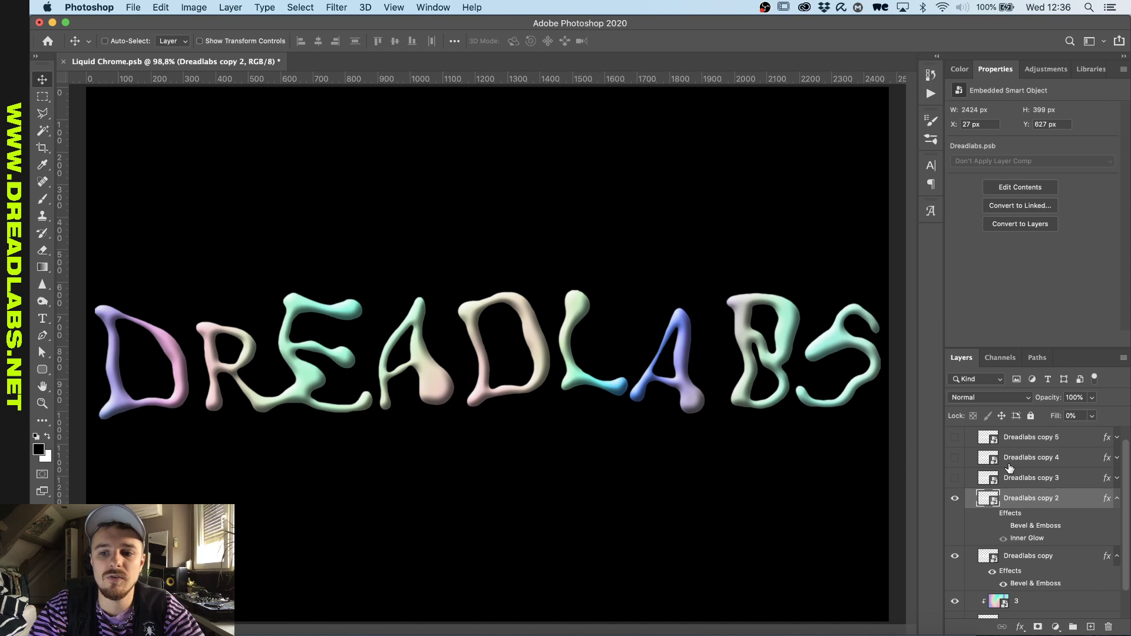
pyautogui.click(1093, 417)
pyautogui.click(1093, 416)
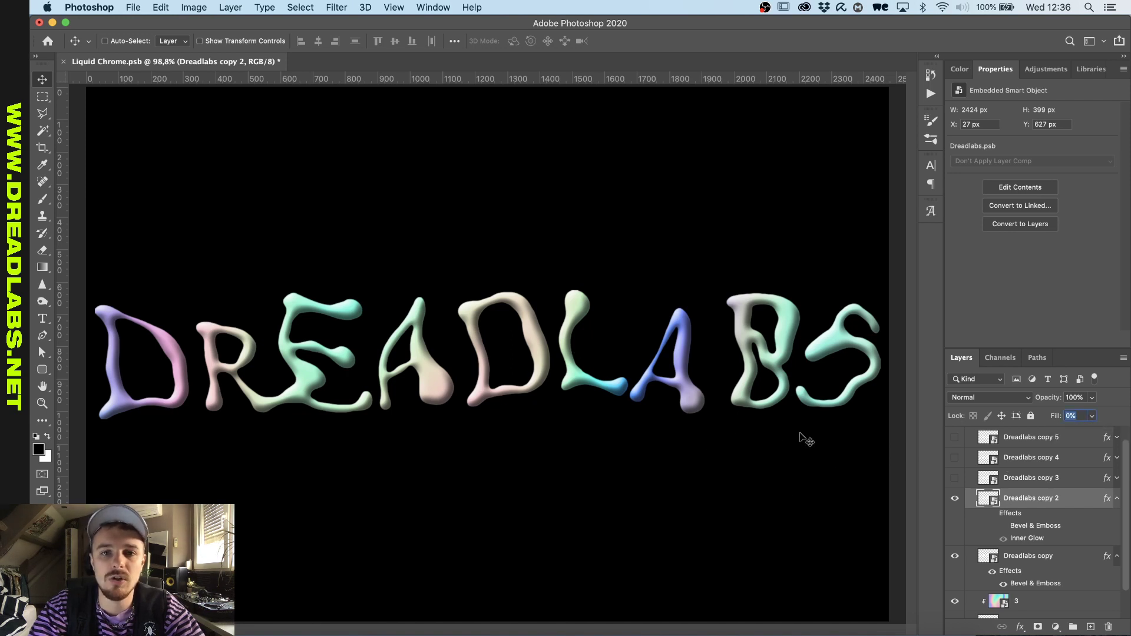
pyautogui.click(992, 514)
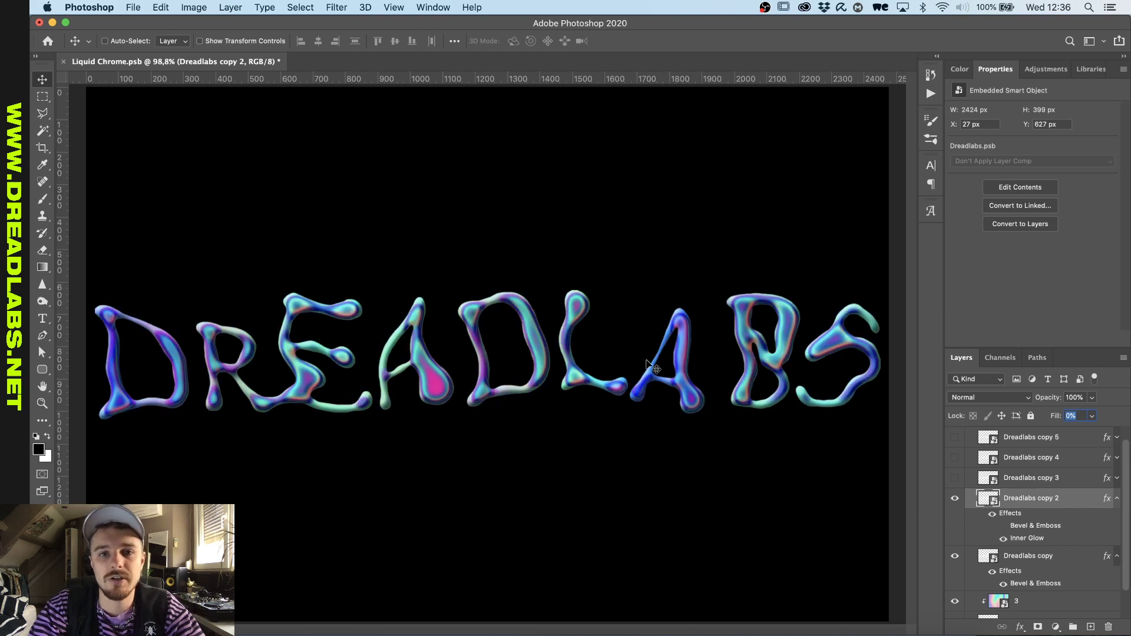
# Open Dreadlabs copy 2's Inner Glow gradient showing its dark red, green and red stops.
pyautogui.doubleClick(1023, 539)
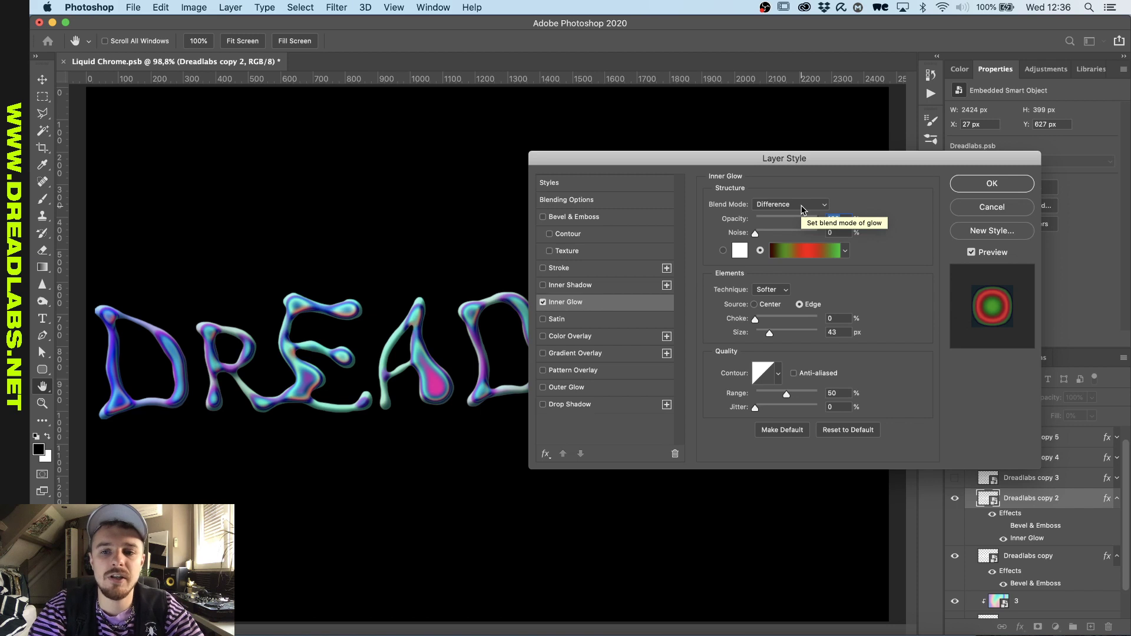
pyautogui.click(798, 253)
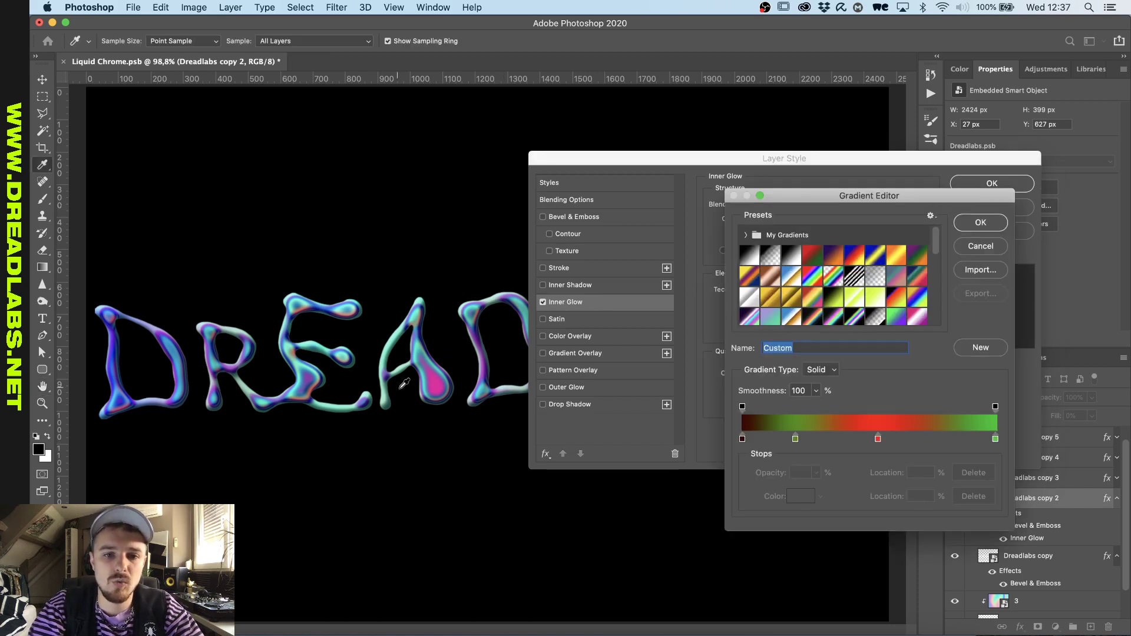
# Set the inner glow gradient's 21% stop to green 548d03.
pyautogui.click(979, 223)
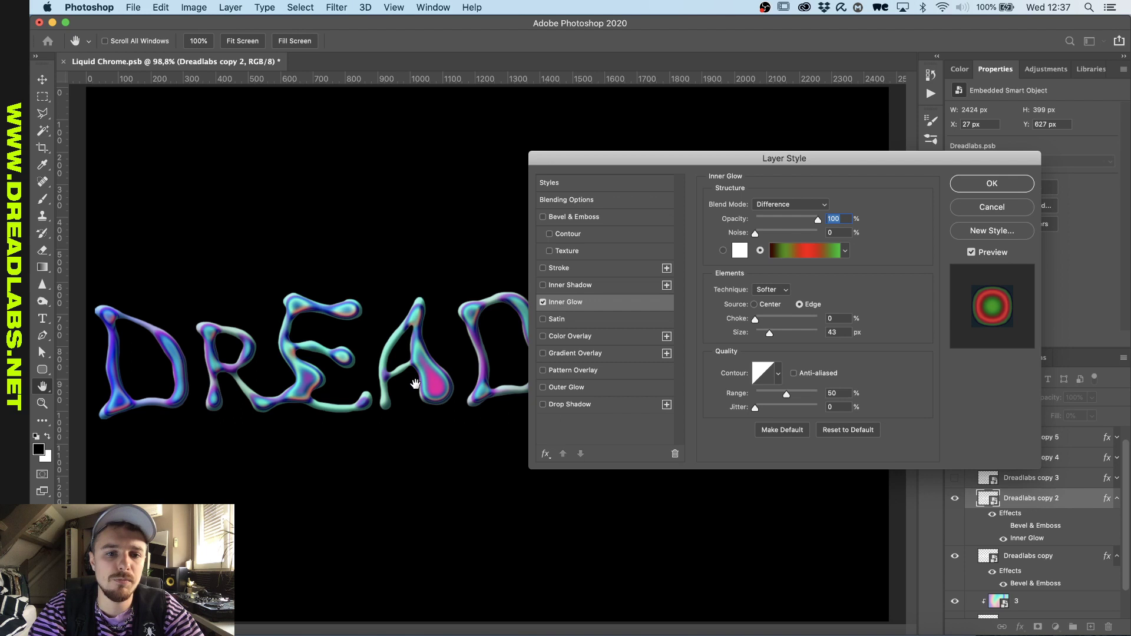
pyautogui.click(811, 258)
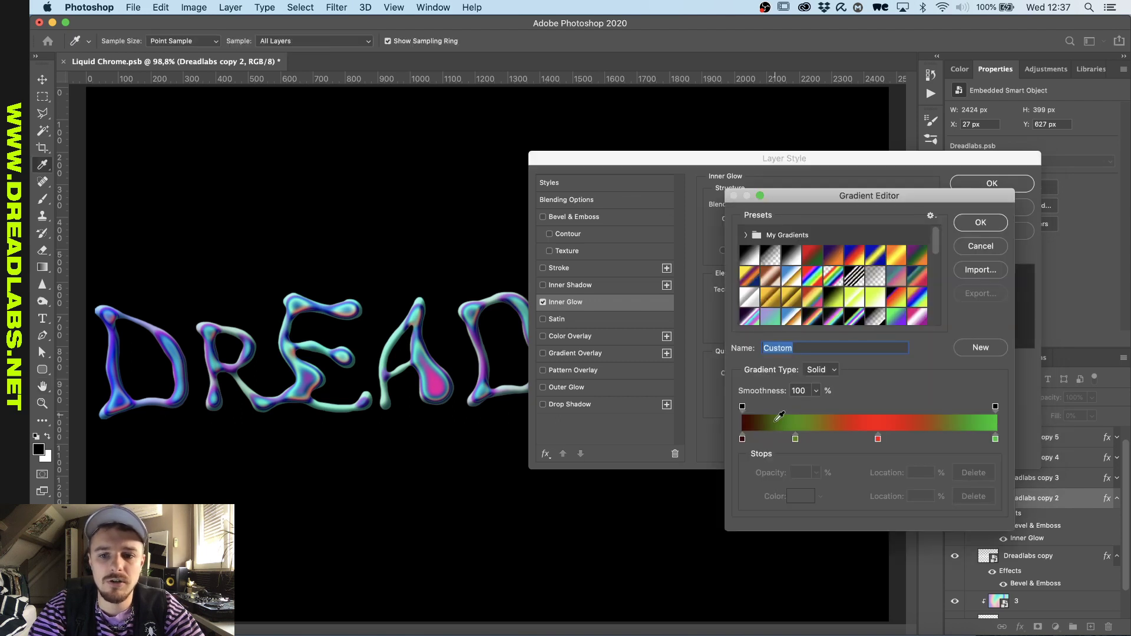
pyautogui.click(743, 441)
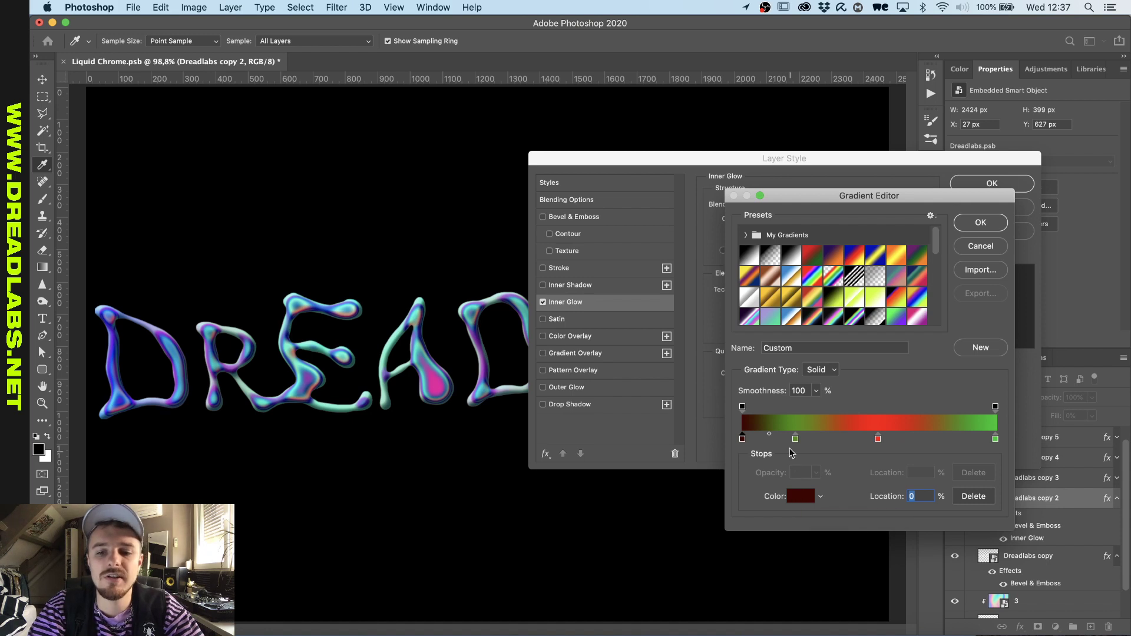
pyautogui.click(794, 439)
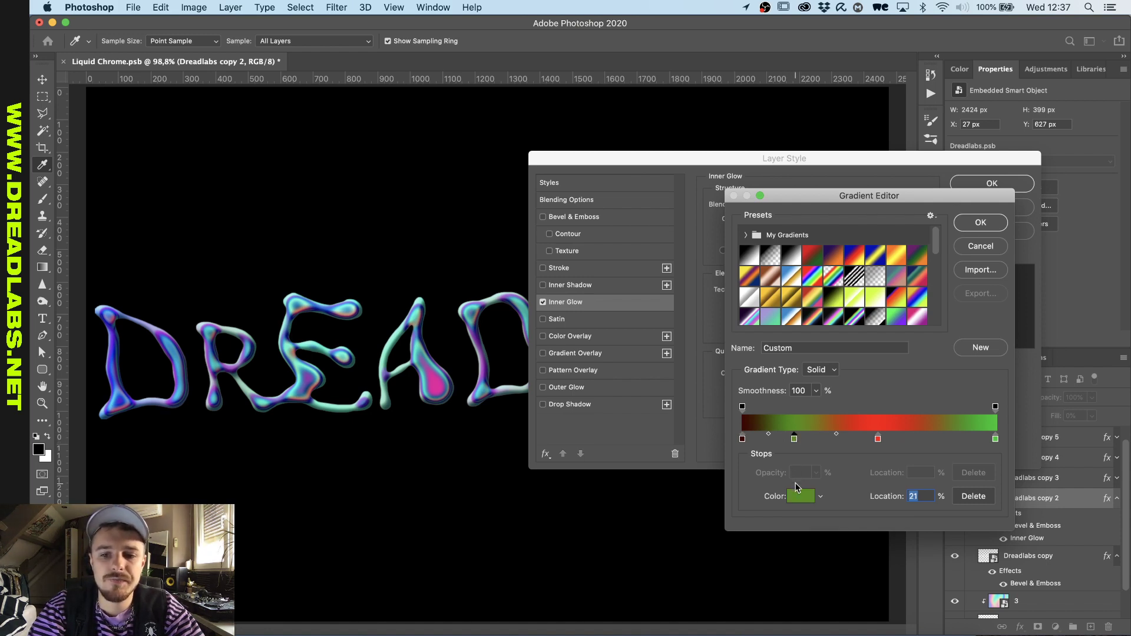
pyautogui.click(798, 495)
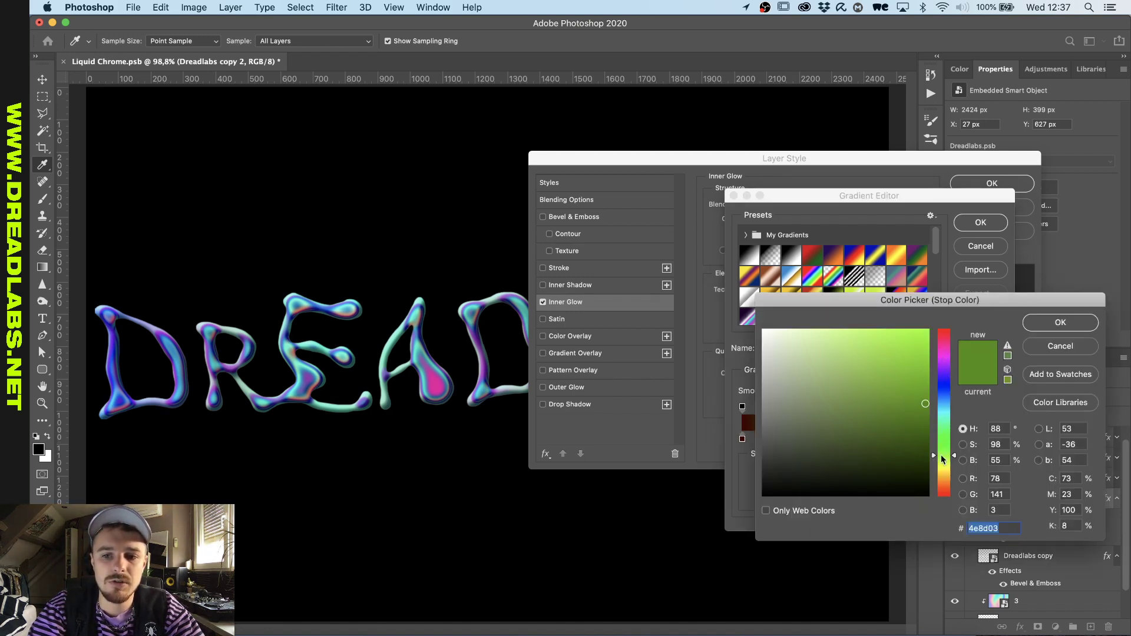
pyautogui.moveTo(941, 457); pyautogui.dragTo(937, 411)
pyautogui.click(942, 454)
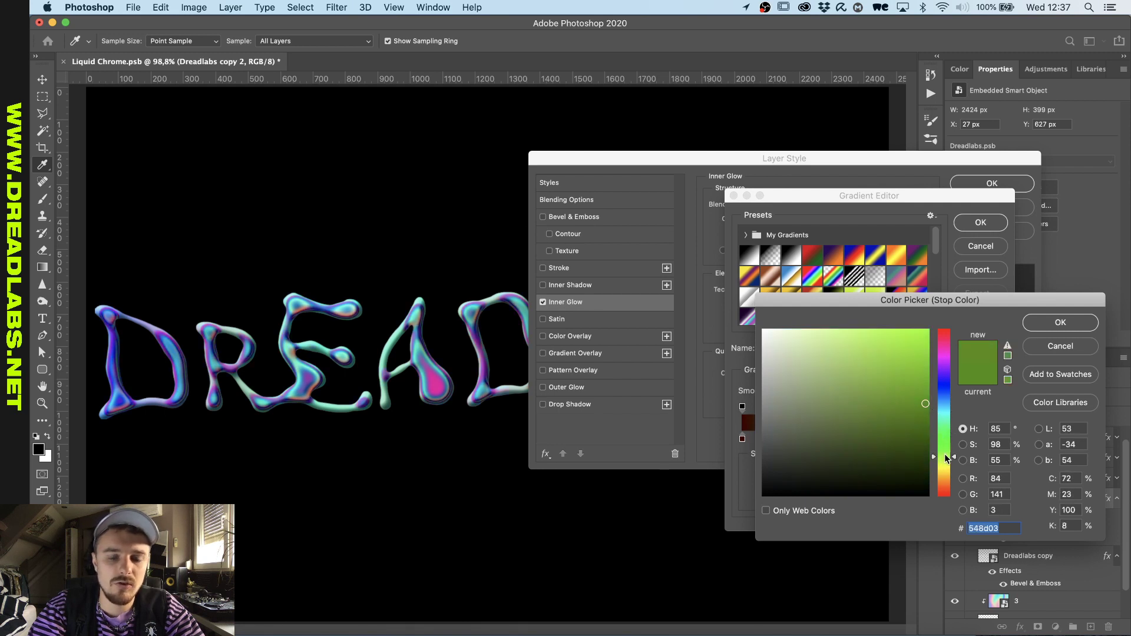
pyautogui.click(1051, 324)
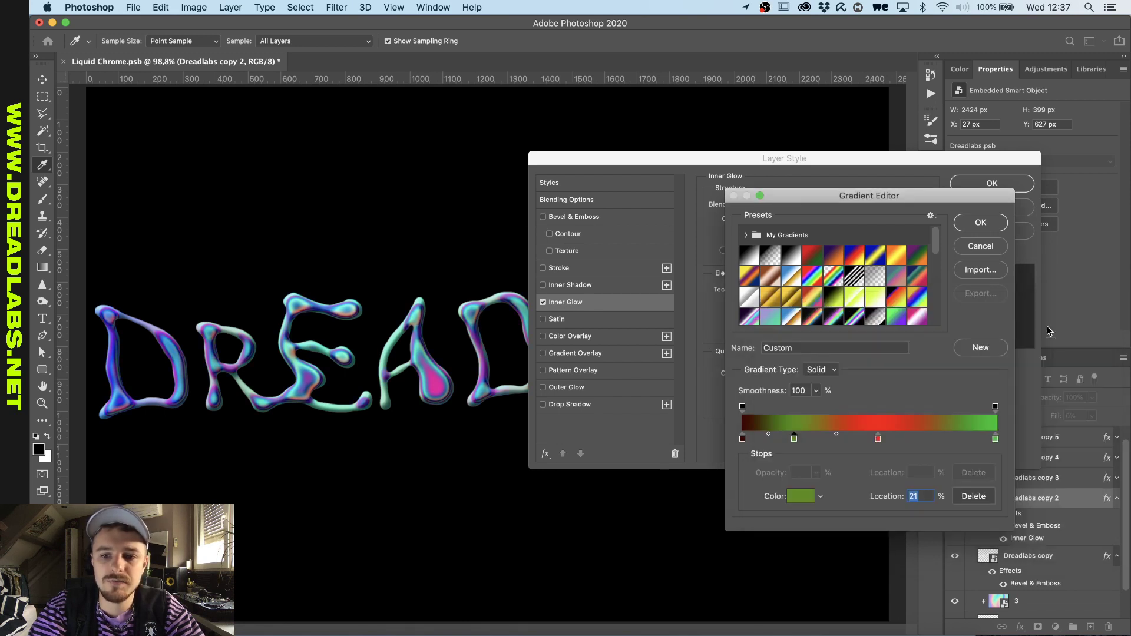
# Keep the middle stop red ff0000 and make the end stop bright green 00d323.
pyautogui.click(877, 439)
pyautogui.click(796, 500)
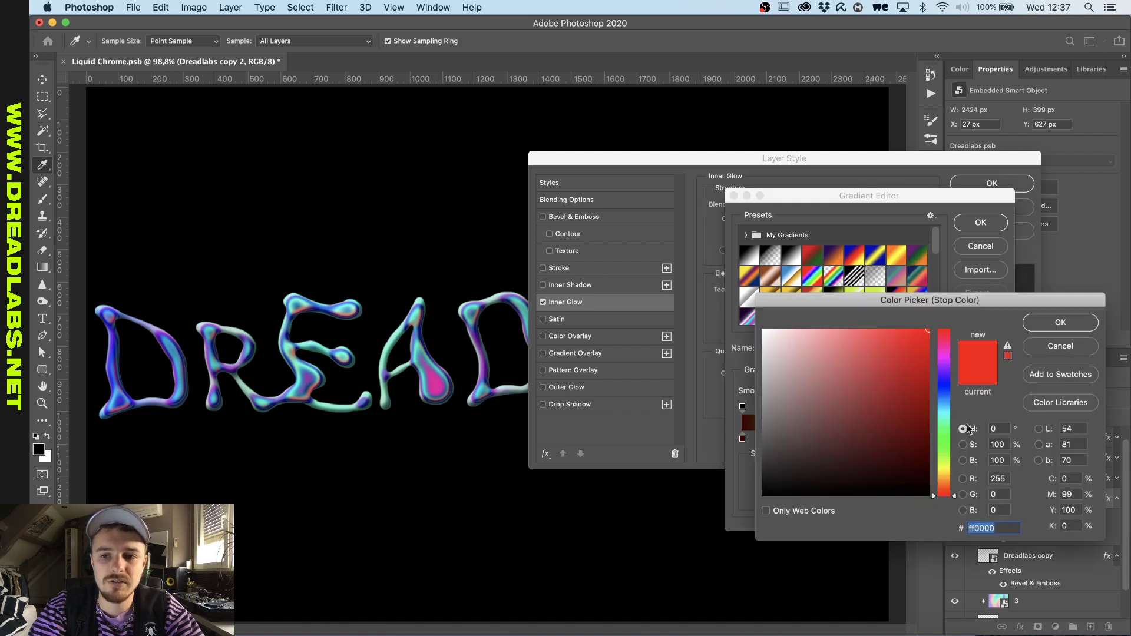
pyautogui.moveTo(946, 490); pyautogui.dragTo(944, 525)
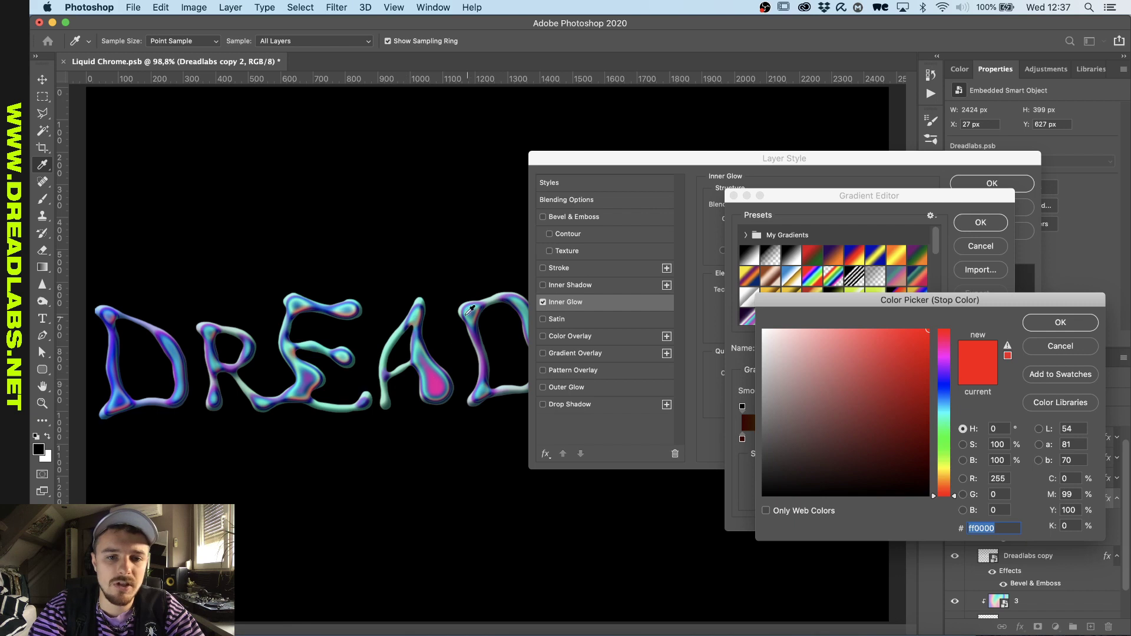
pyautogui.click(1054, 331)
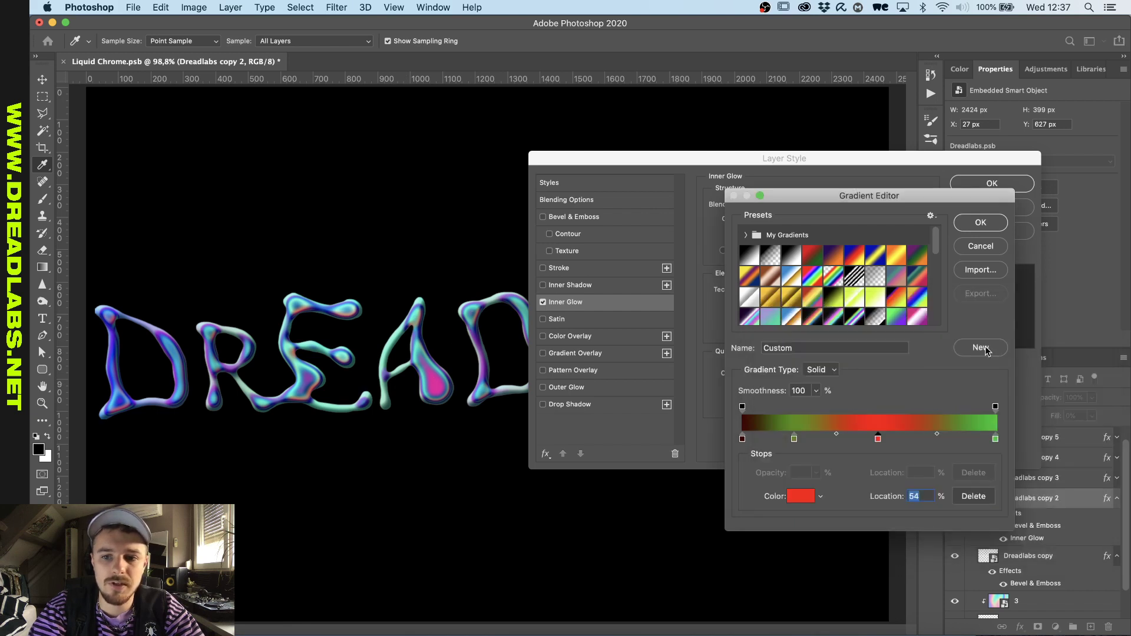
pyautogui.click(995, 439)
pyautogui.click(801, 496)
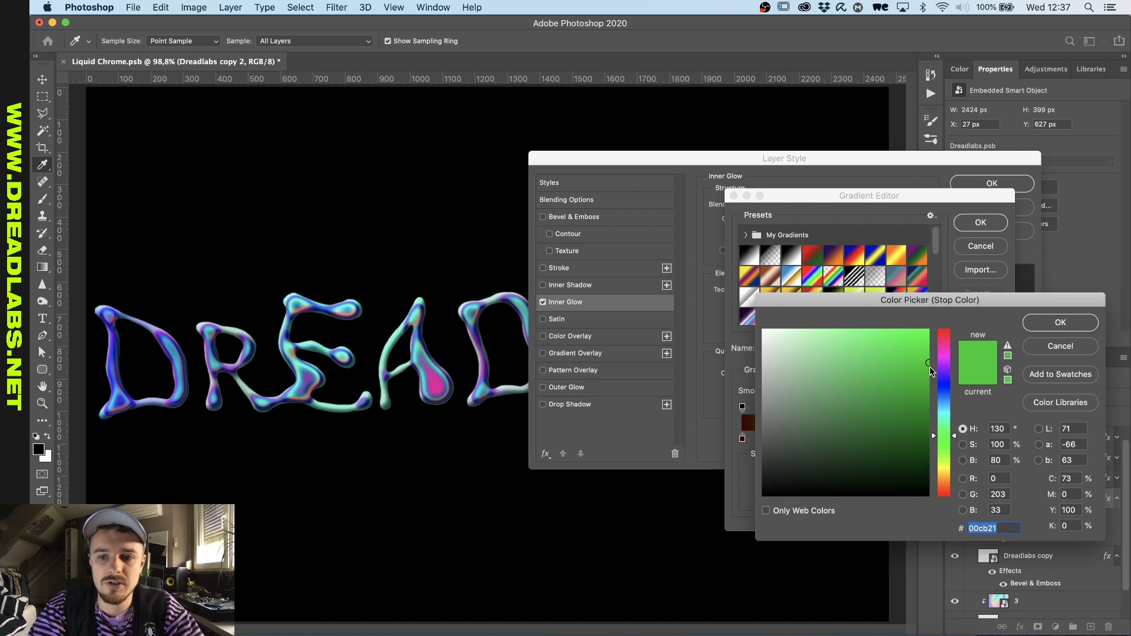
pyautogui.moveTo(922, 352)
pyautogui.mouseDown()
pyautogui.moveTo(940, 328)
pyautogui.moveTo(955, 345)
pyautogui.moveTo(923, 349)
pyautogui.mouseUp()
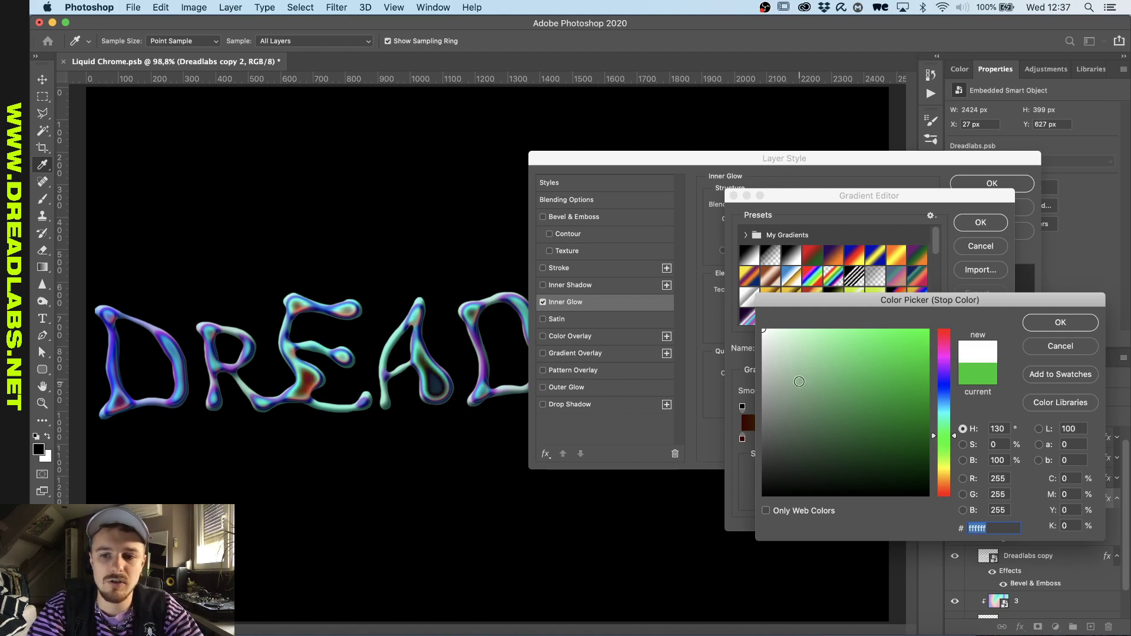
pyautogui.click(798, 382)
pyautogui.click(923, 344)
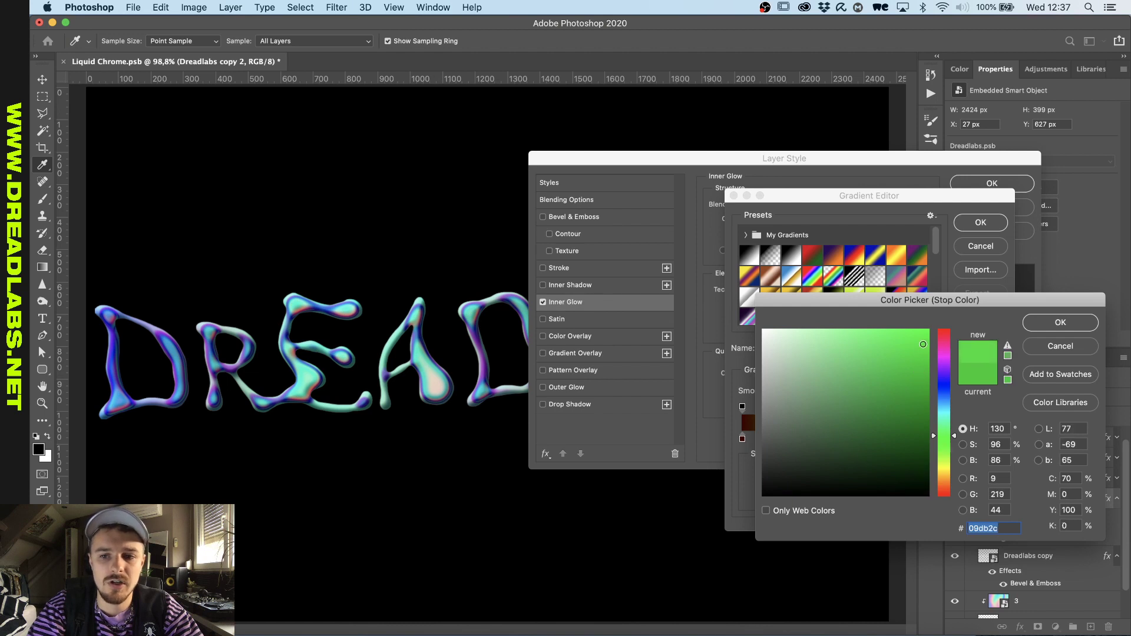
pyautogui.click(928, 358)
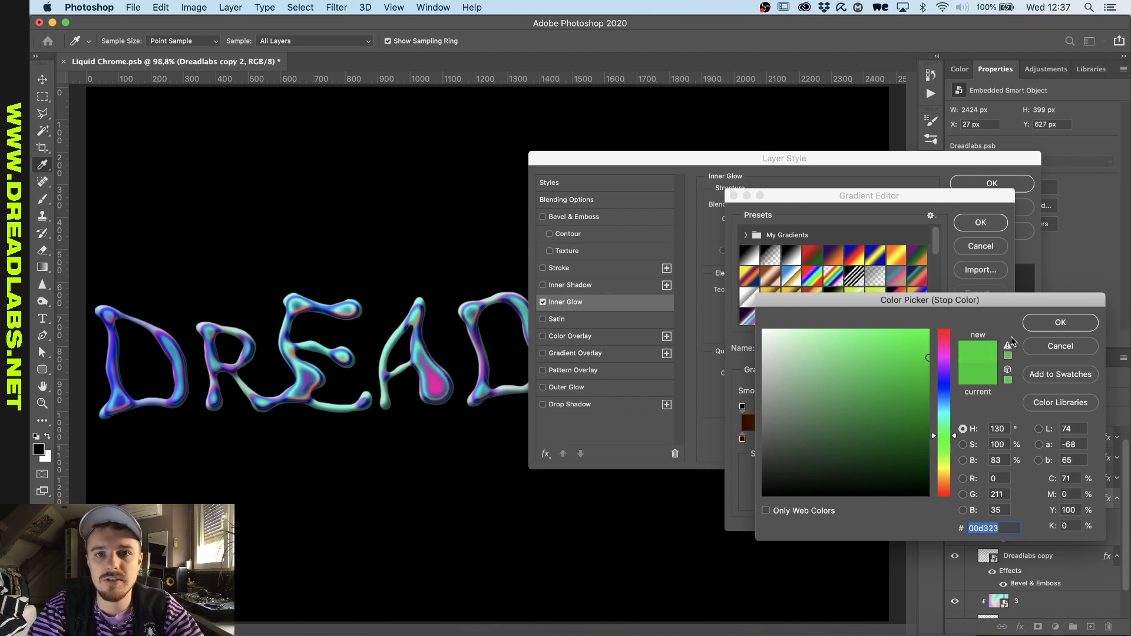
pyautogui.click(1059, 323)
# Confirm the new glow gradient, apply the layer style, and compare the inner glow off and on.
pyautogui.click(967, 219)
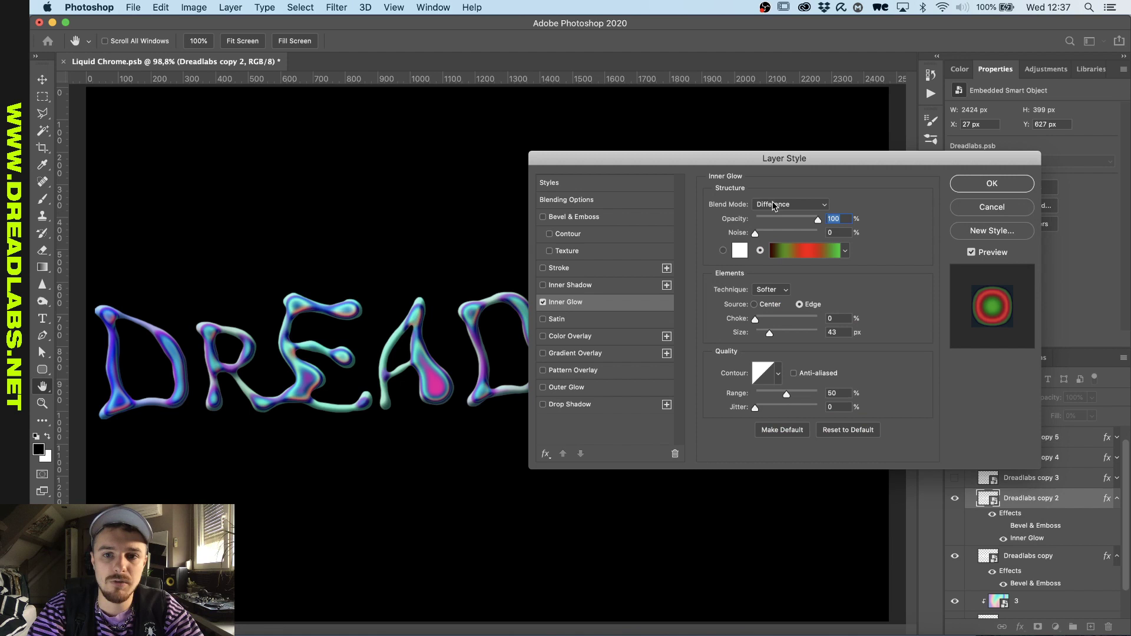
pyautogui.click(992, 183)
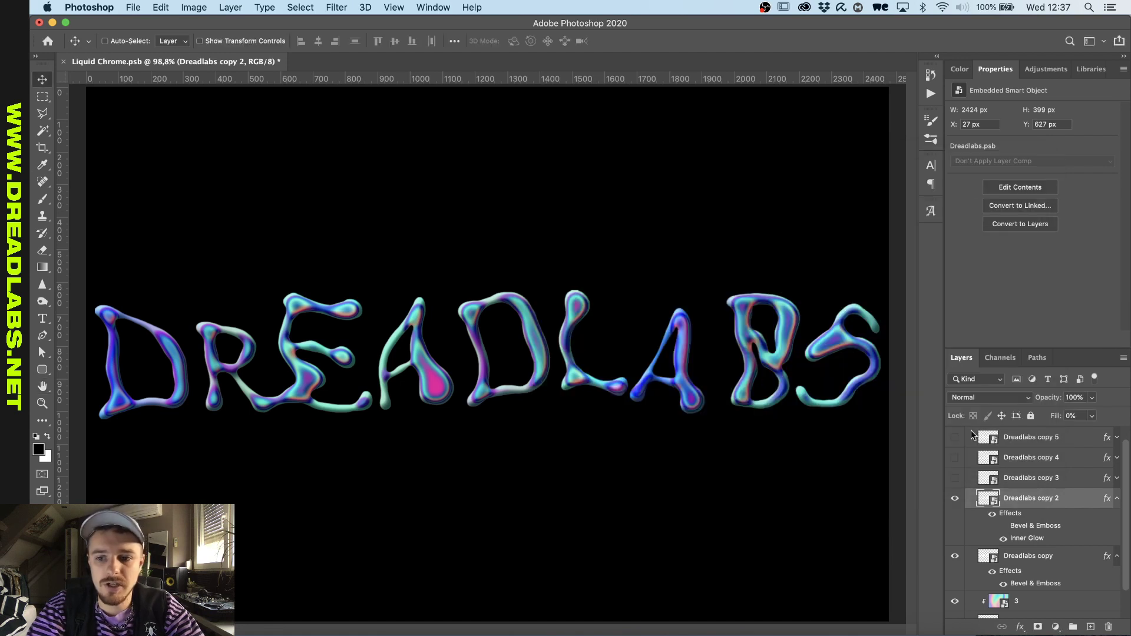
pyautogui.click(1003, 539)
pyautogui.click(1003, 539)
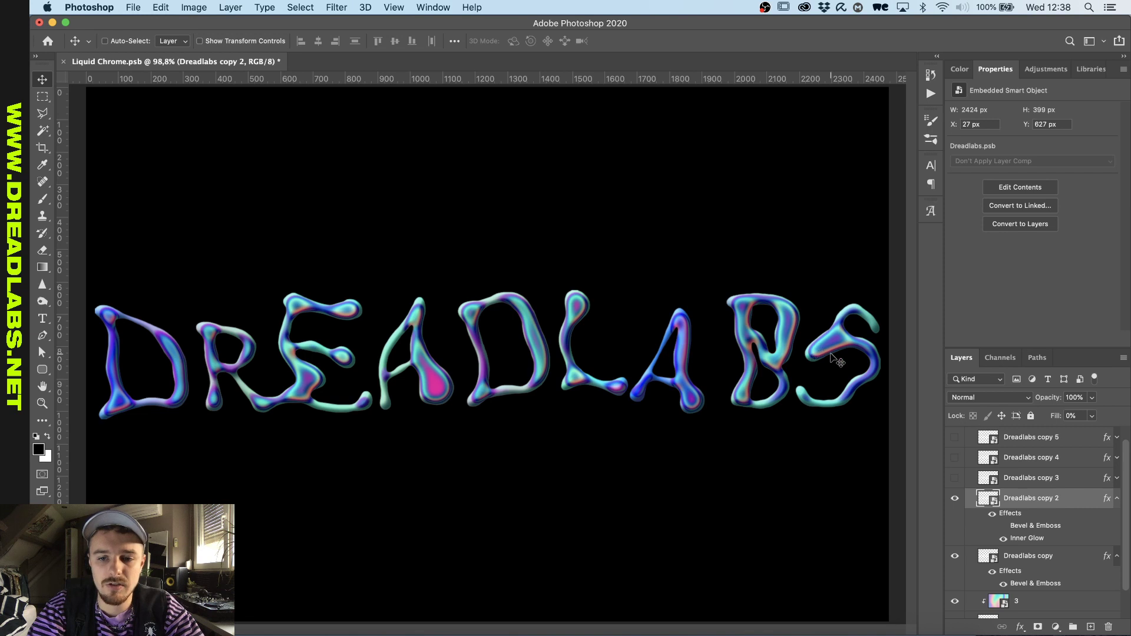
# Show and select Dreadlabs copy 3 and open its Bevel & Emboss settings.
pyautogui.click(954, 478)
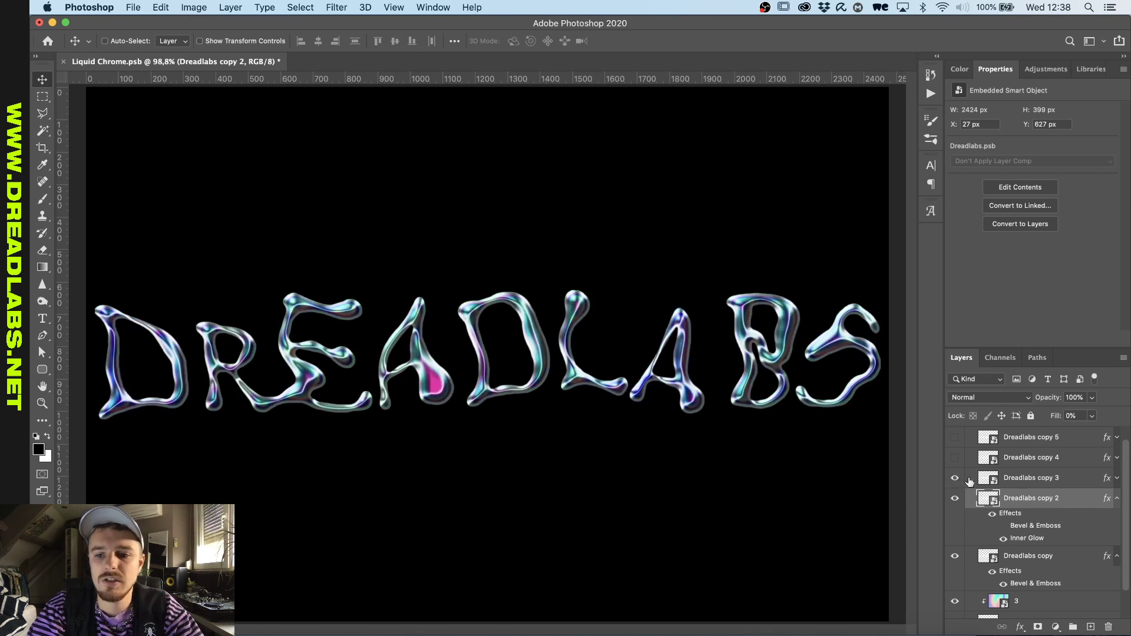
pyautogui.click(1116, 477)
pyautogui.click(1117, 556)
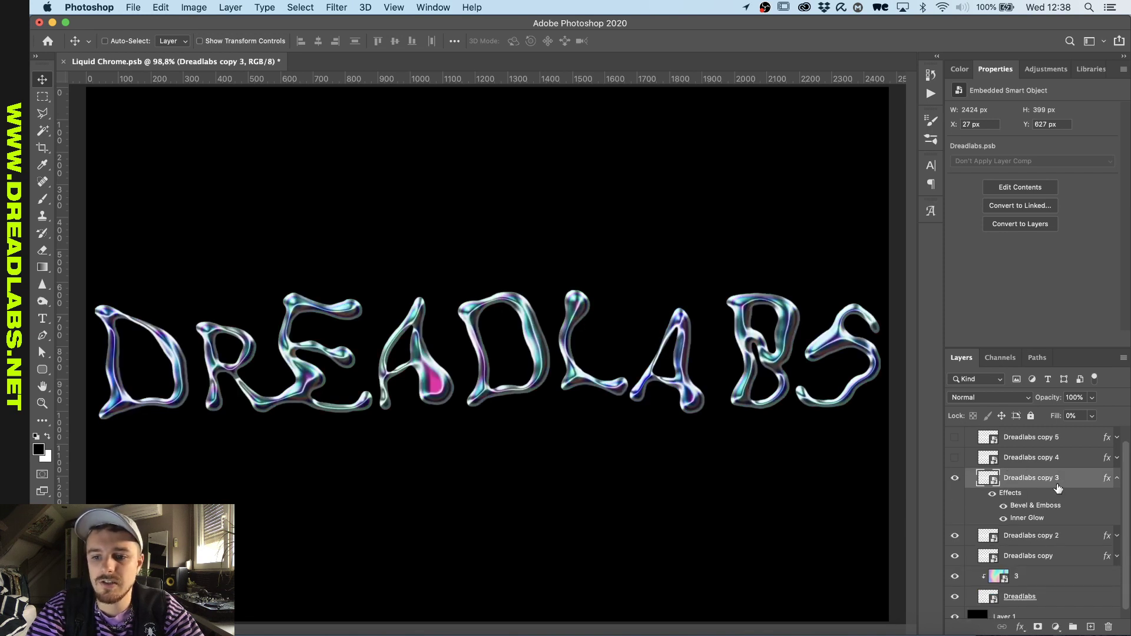
pyautogui.doubleClick(1026, 505)
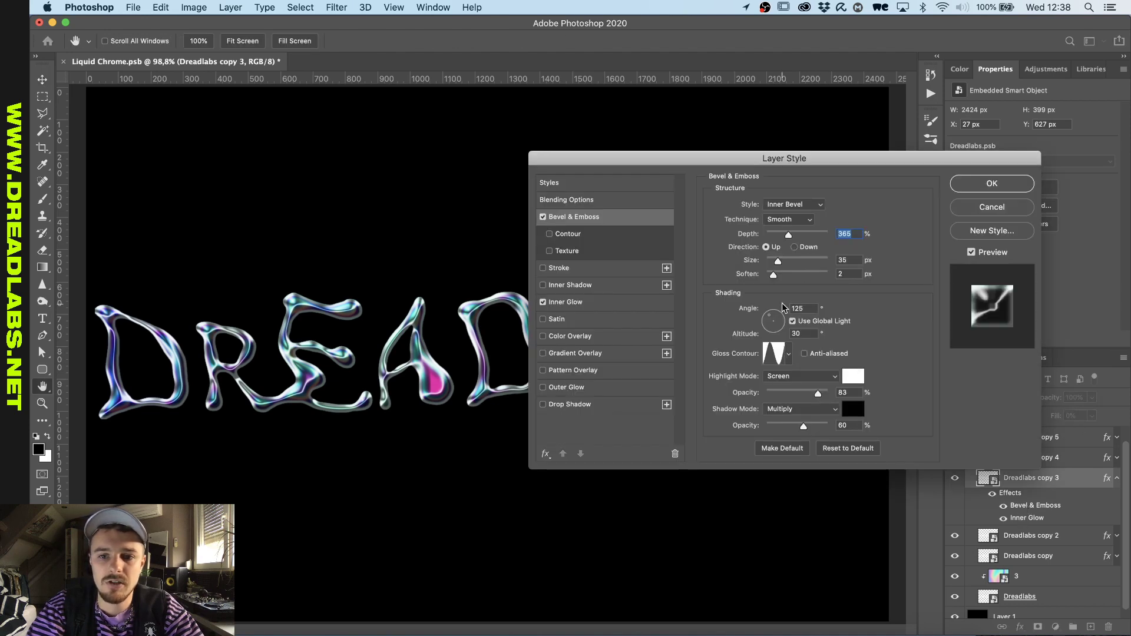
# Try different gloss contour presets and raise the highlight opacity to 85%.
pyautogui.click(788, 356)
pyautogui.click(788, 355)
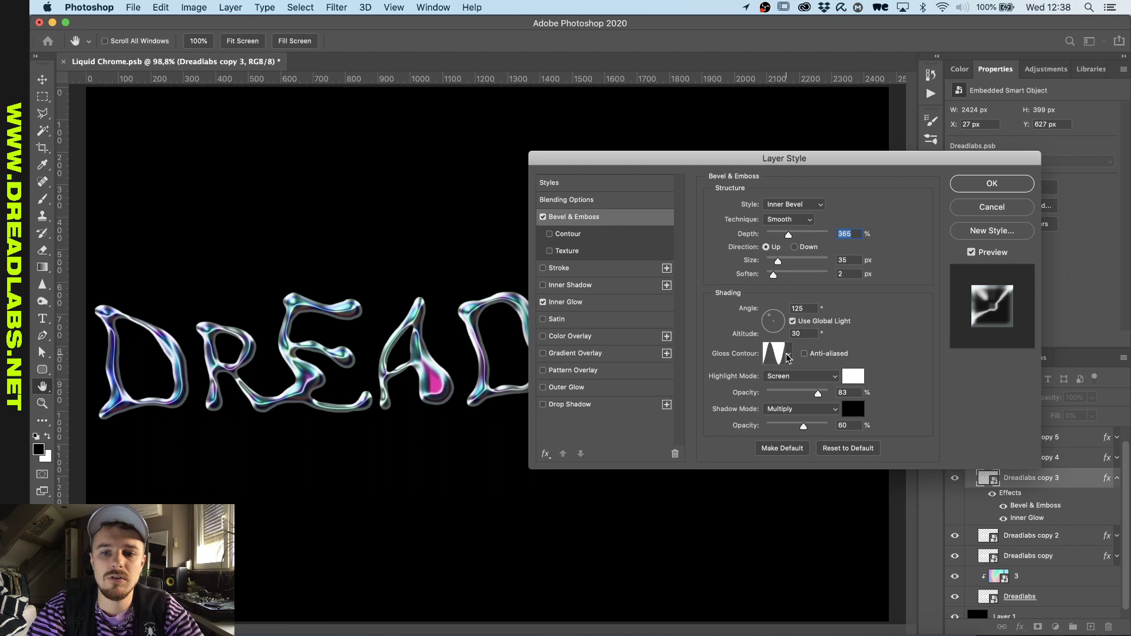
pyautogui.click(788, 356)
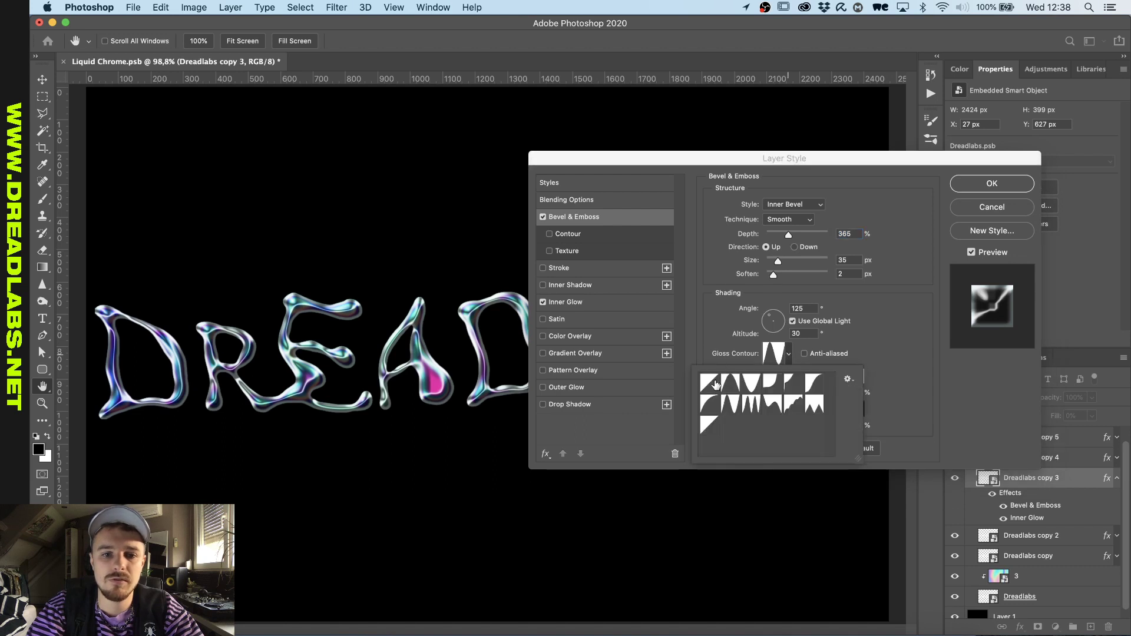
pyautogui.click(712, 383)
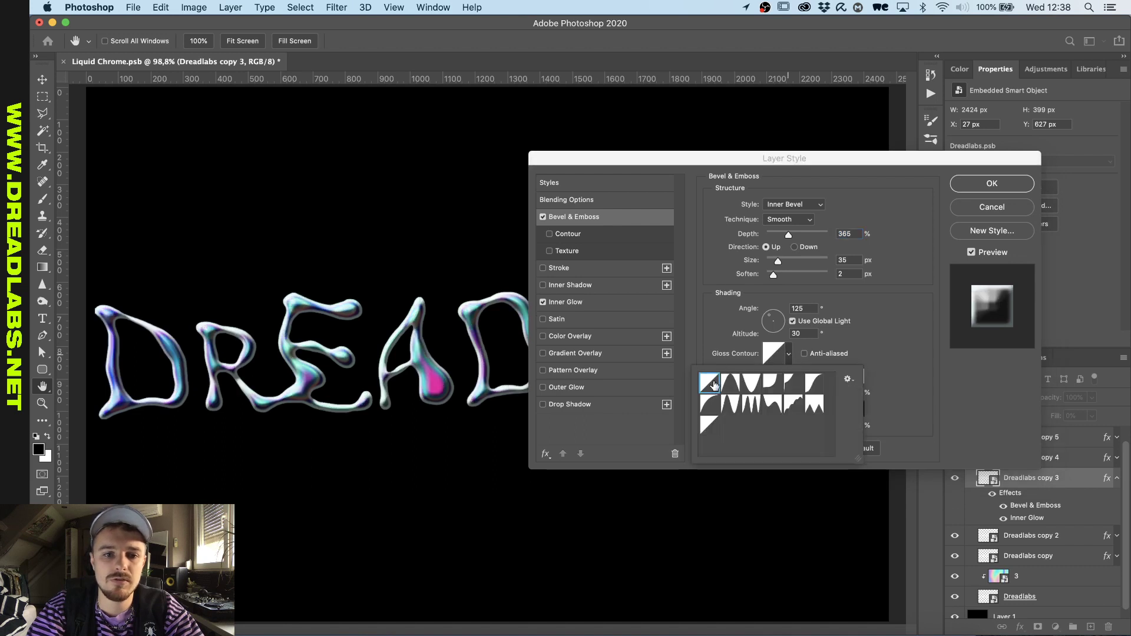
pyautogui.click(731, 405)
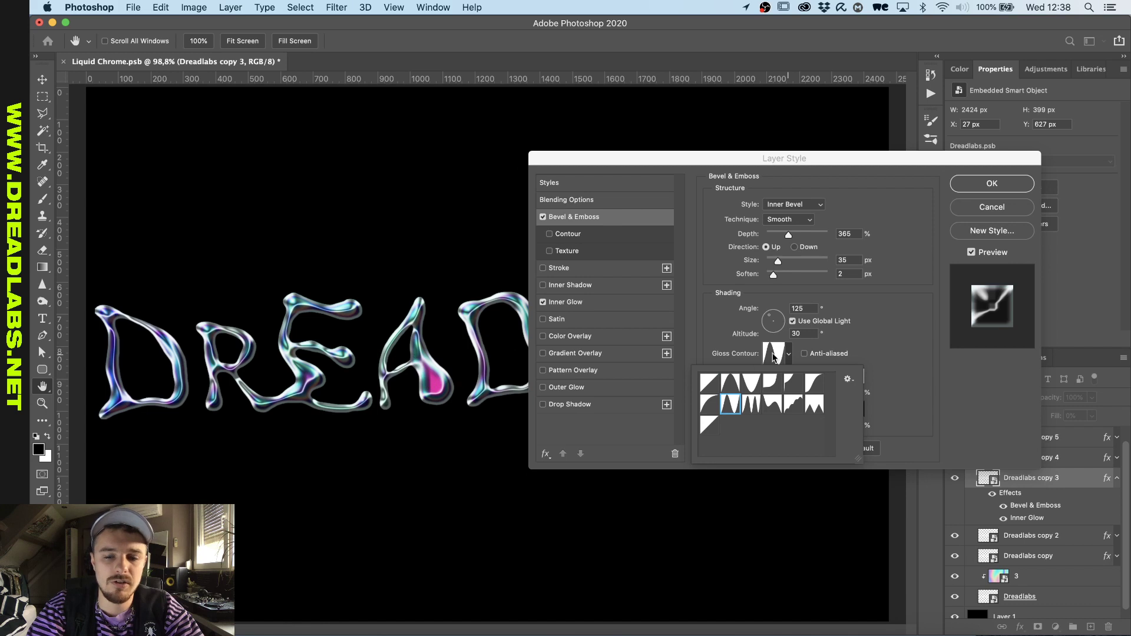
pyautogui.press('Return')
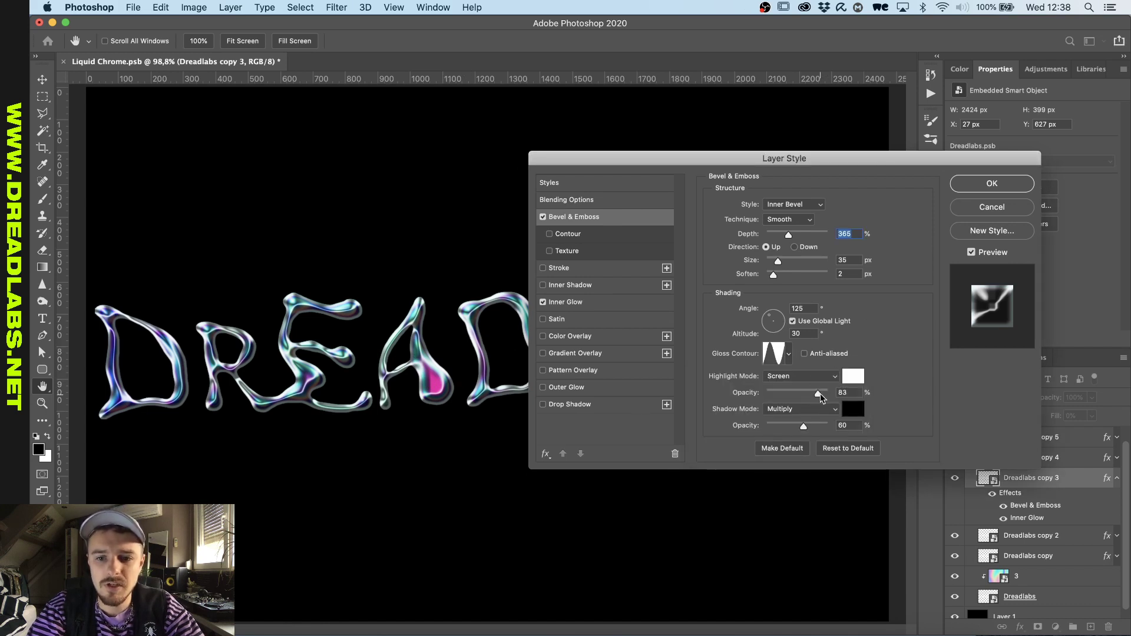
pyautogui.moveTo(819, 395); pyautogui.dragTo(820, 395)
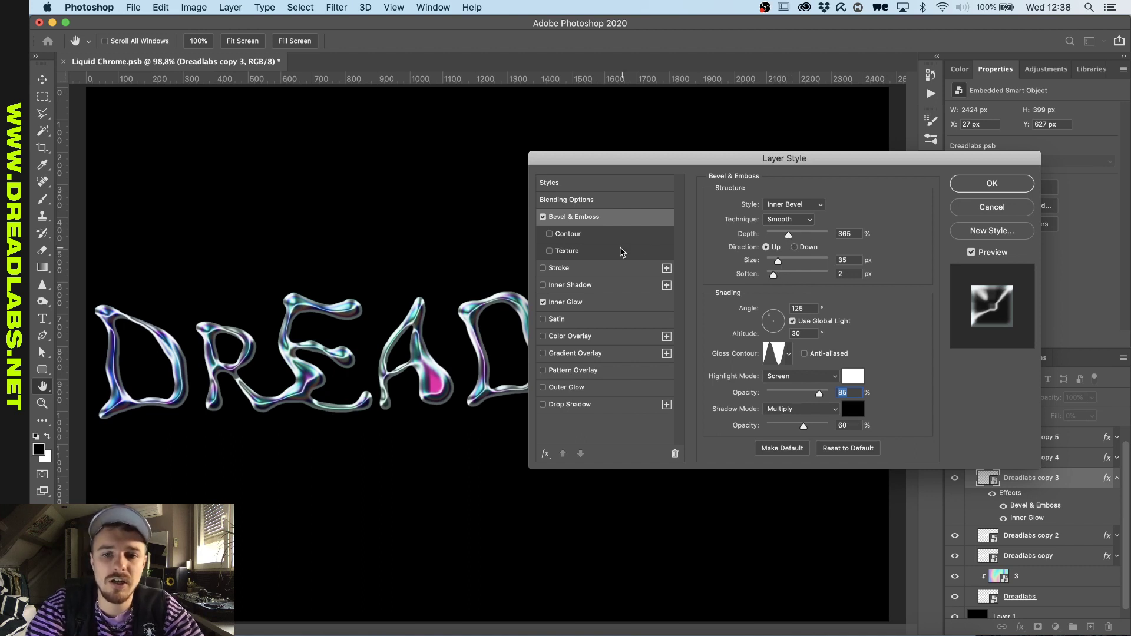
# Compare Dreadlabs copy 3's inner glow switched off and on.
pyautogui.click(542, 302)
pyautogui.click(561, 302)
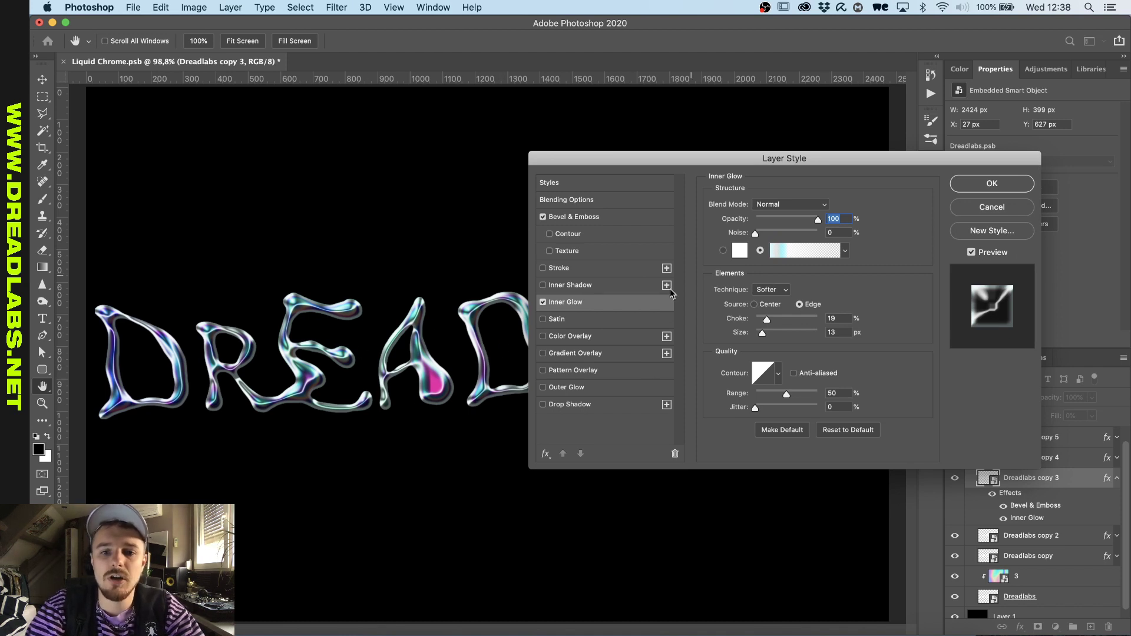
pyautogui.click(542, 302)
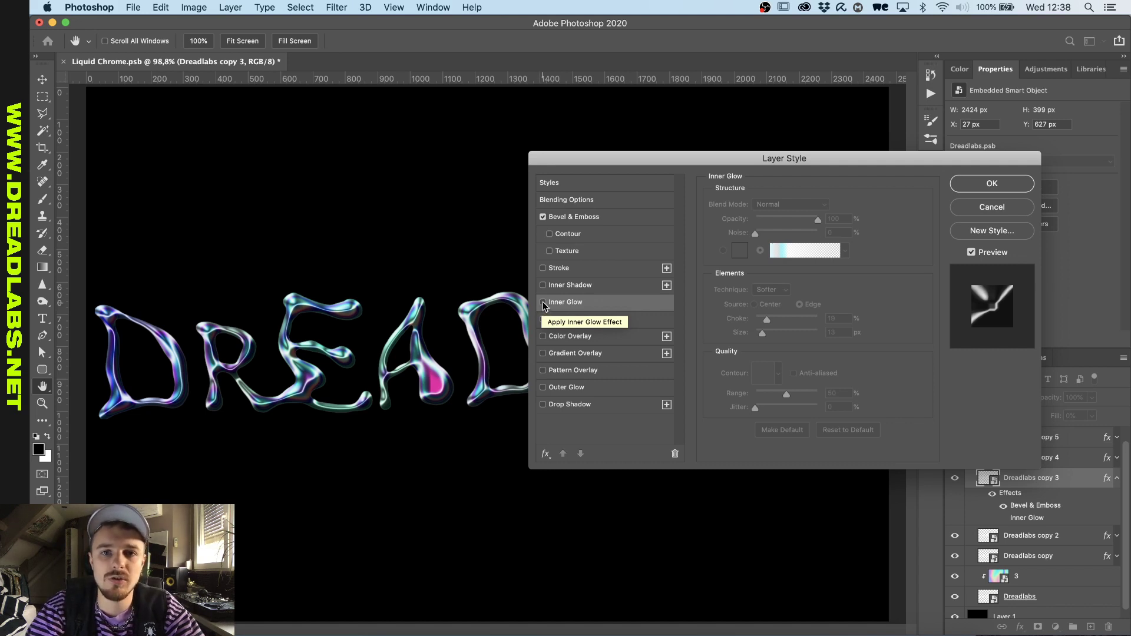
pyautogui.click(543, 302)
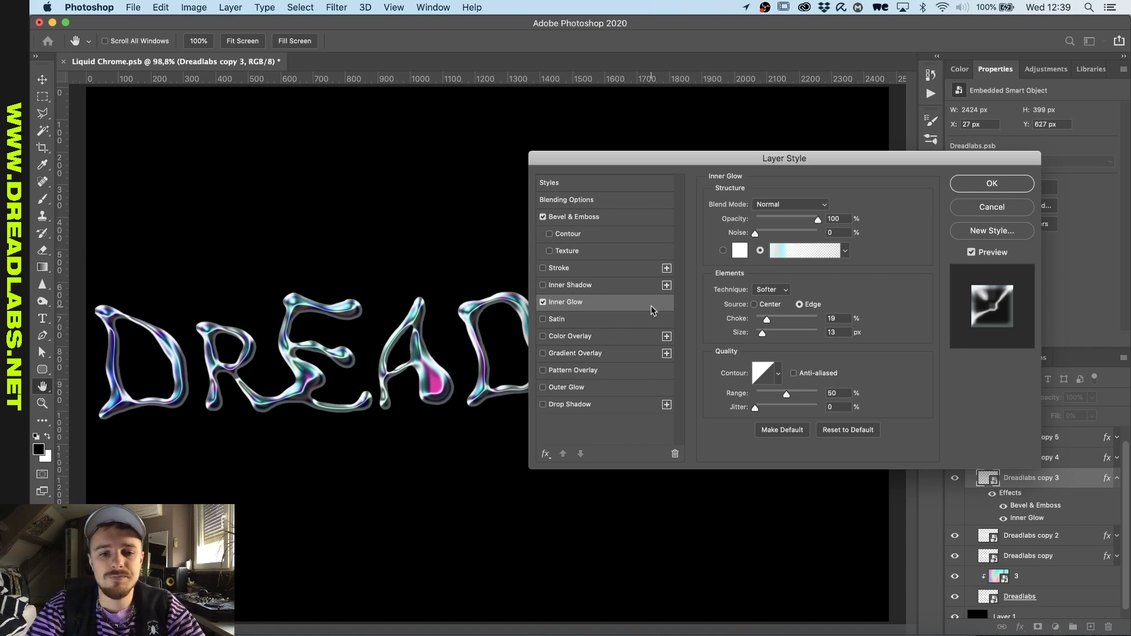
# Edit the inner glow gradient to pale blue and white fading to transparent, and apply the style.
pyautogui.click(801, 250)
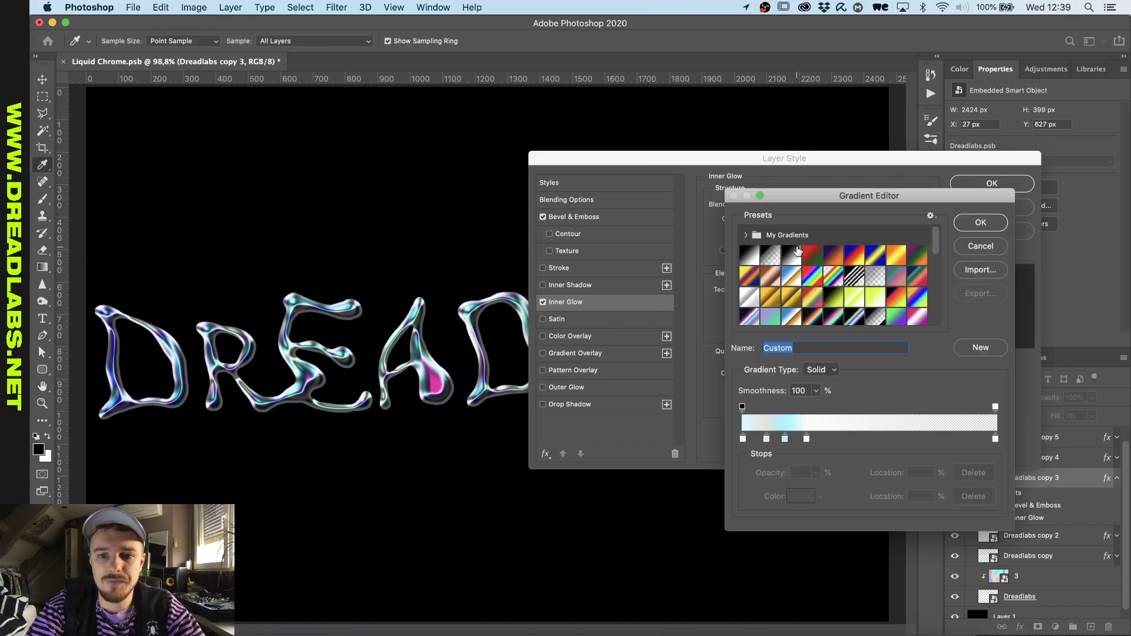
pyautogui.click(743, 440)
pyautogui.click(765, 440)
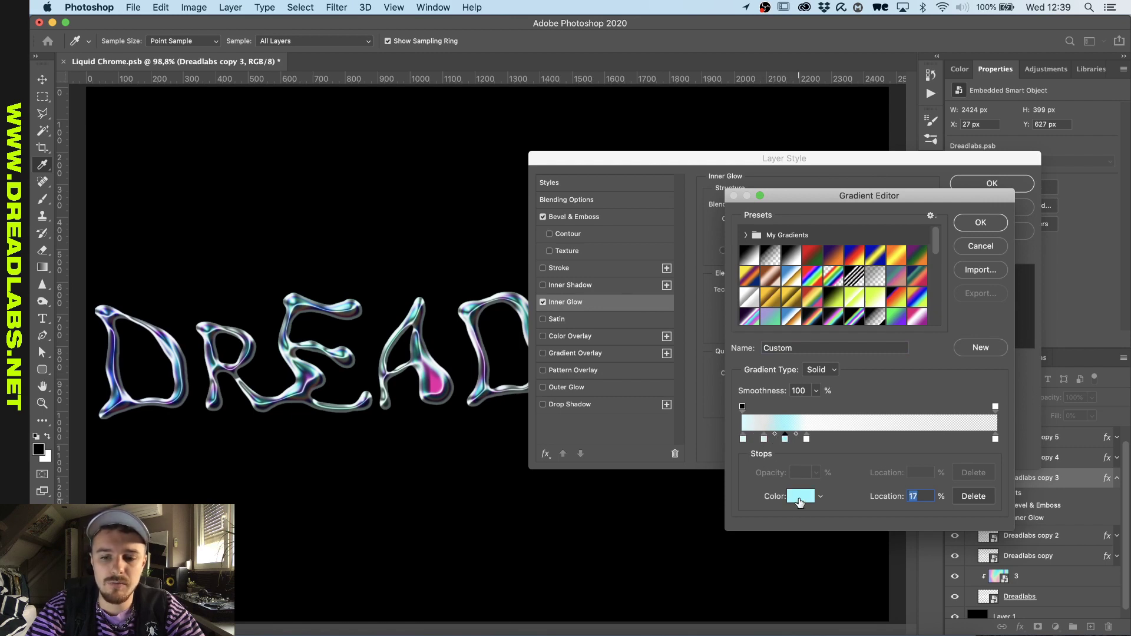
pyautogui.click(806, 439)
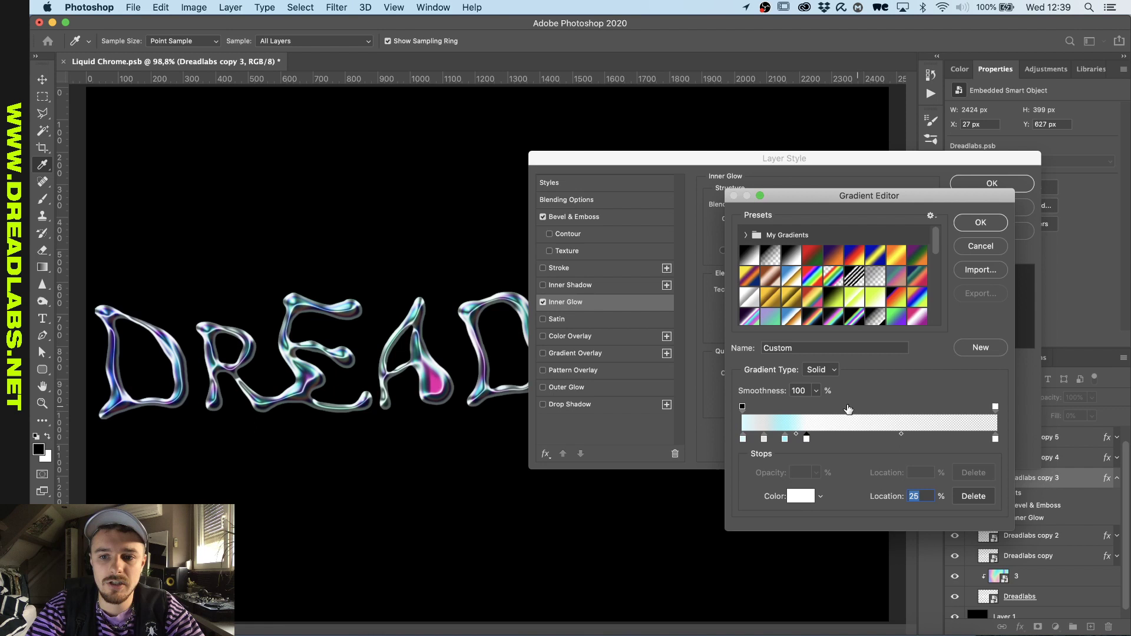
pyautogui.click(995, 406)
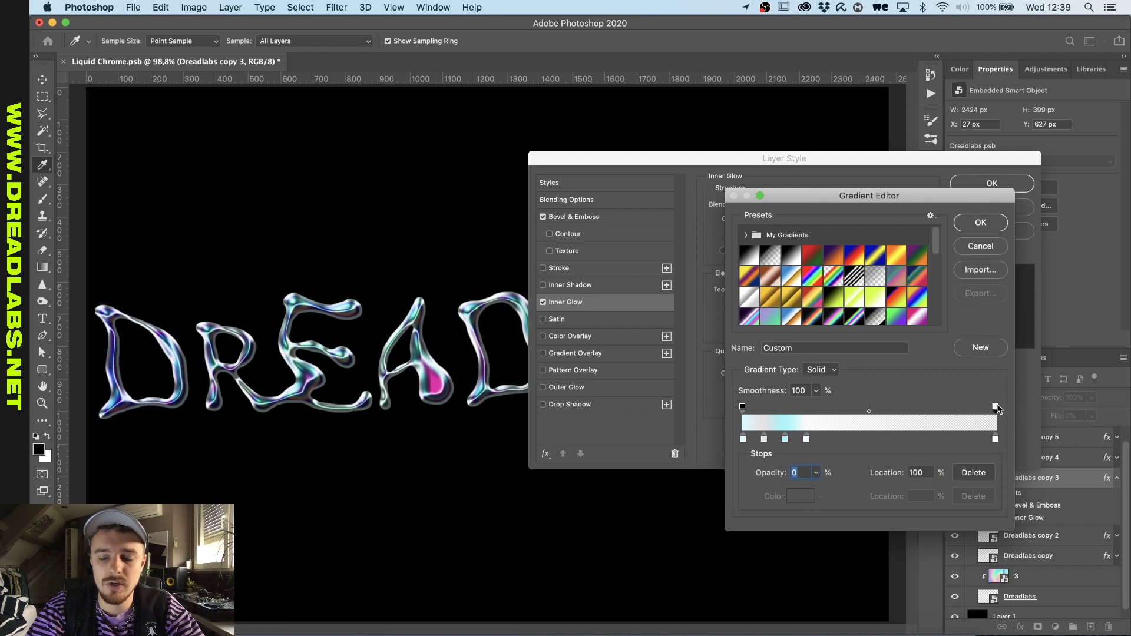
pyautogui.click(994, 438)
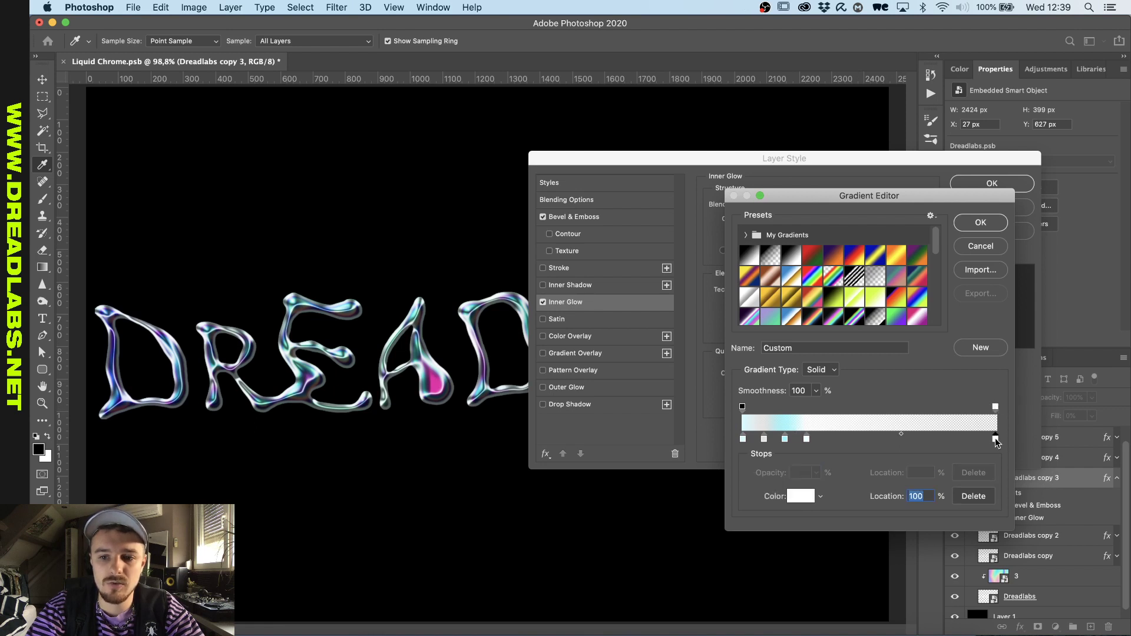
pyautogui.click(995, 407)
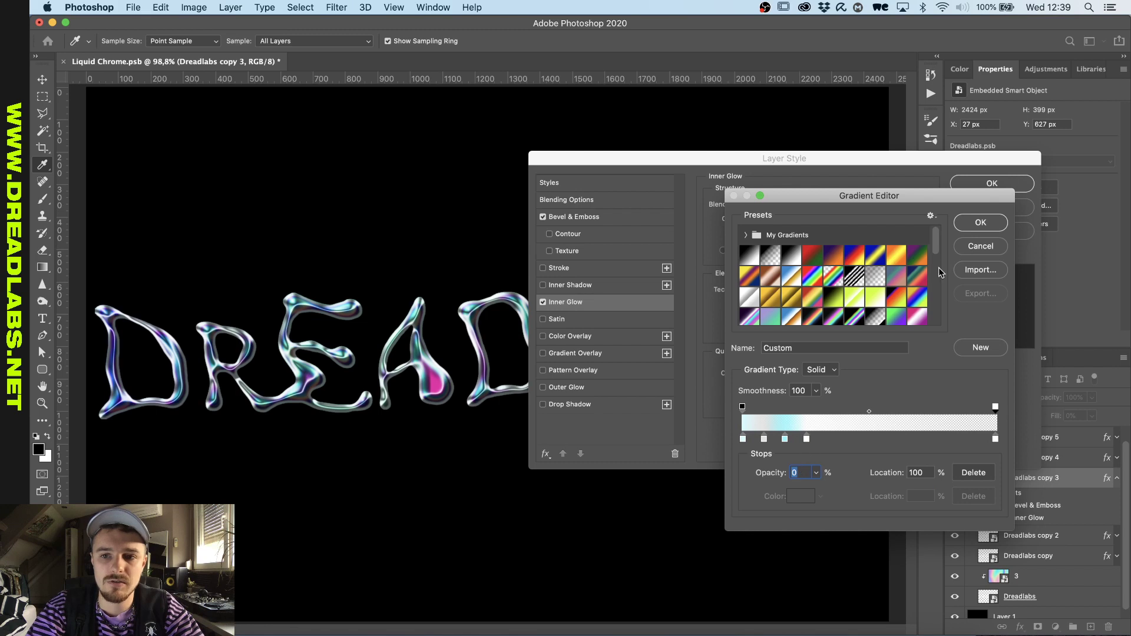
pyautogui.click(963, 220)
pyautogui.click(991, 183)
pyautogui.click(955, 473)
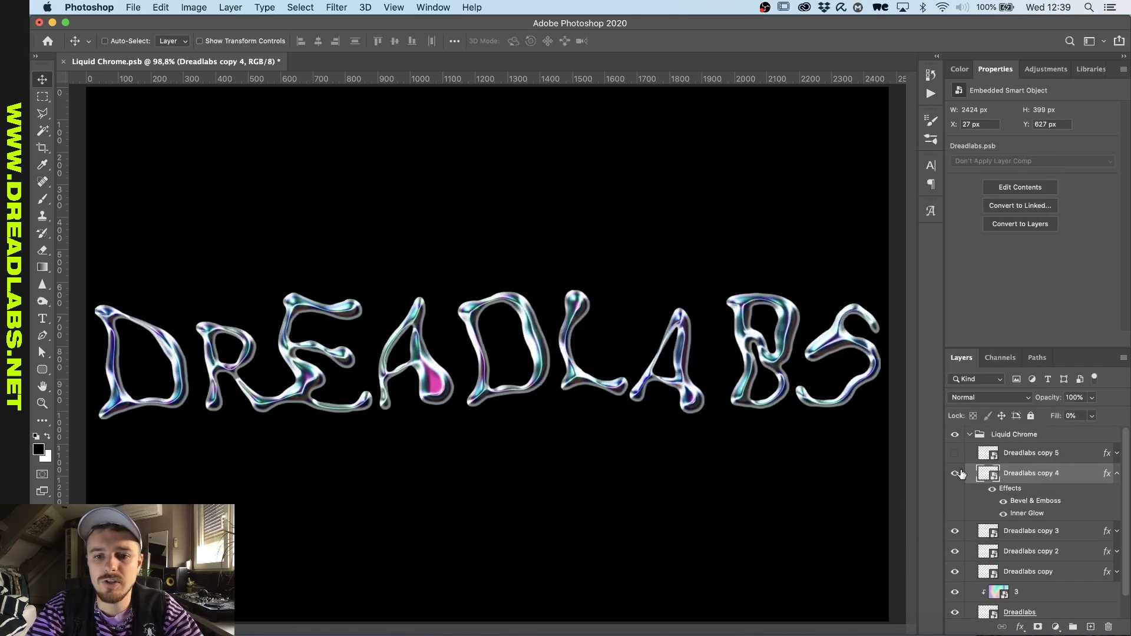
pyautogui.doubleClick(1037, 502)
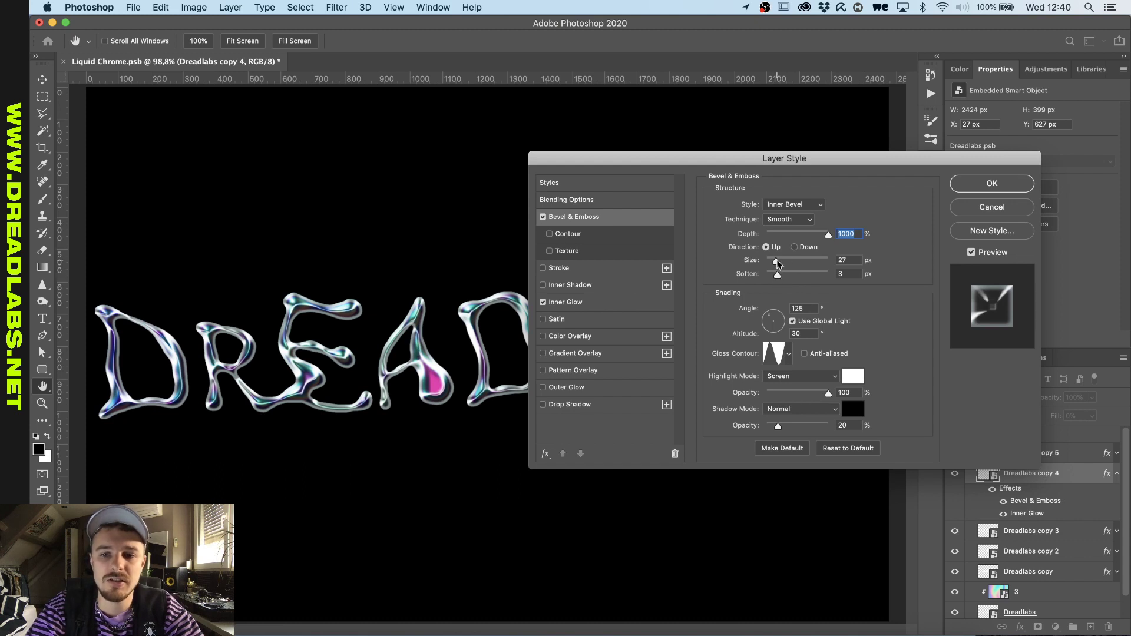
pyautogui.click(568, 301)
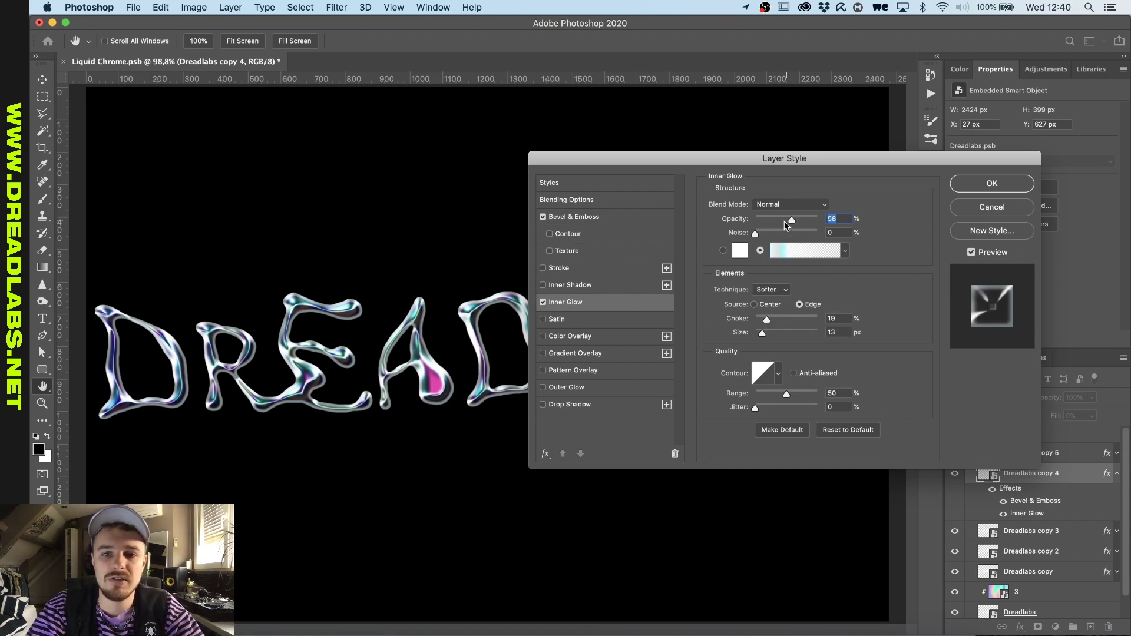
pyautogui.press('Return')
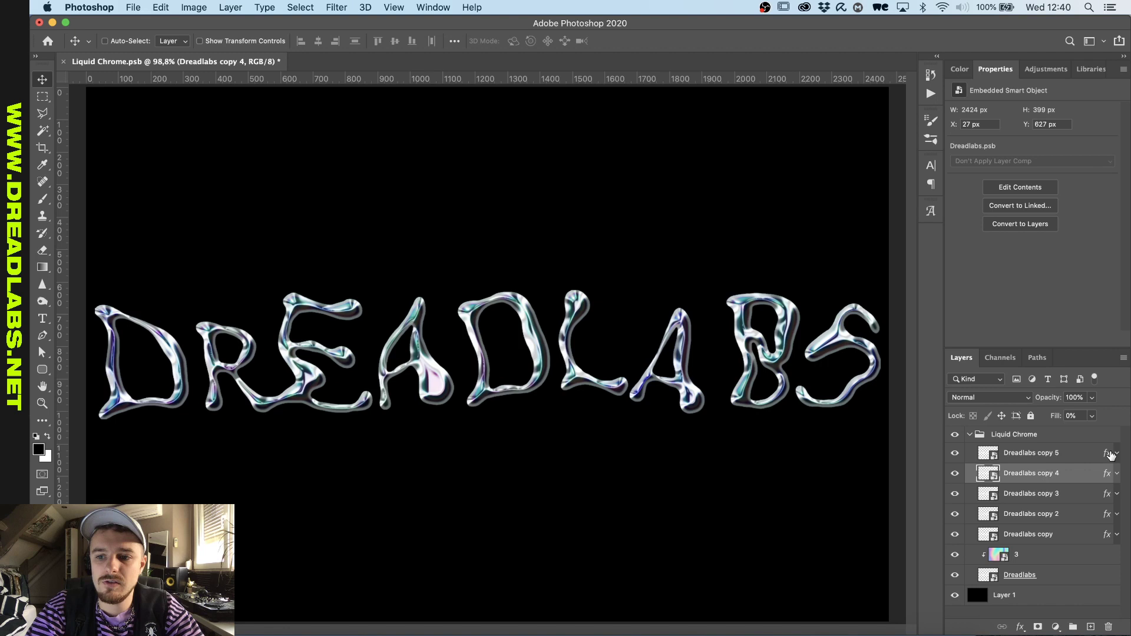
# Expand Dreadlabs copy 5's effects, select it and open its Bevel & Emboss settings.
pyautogui.click(1116, 452)
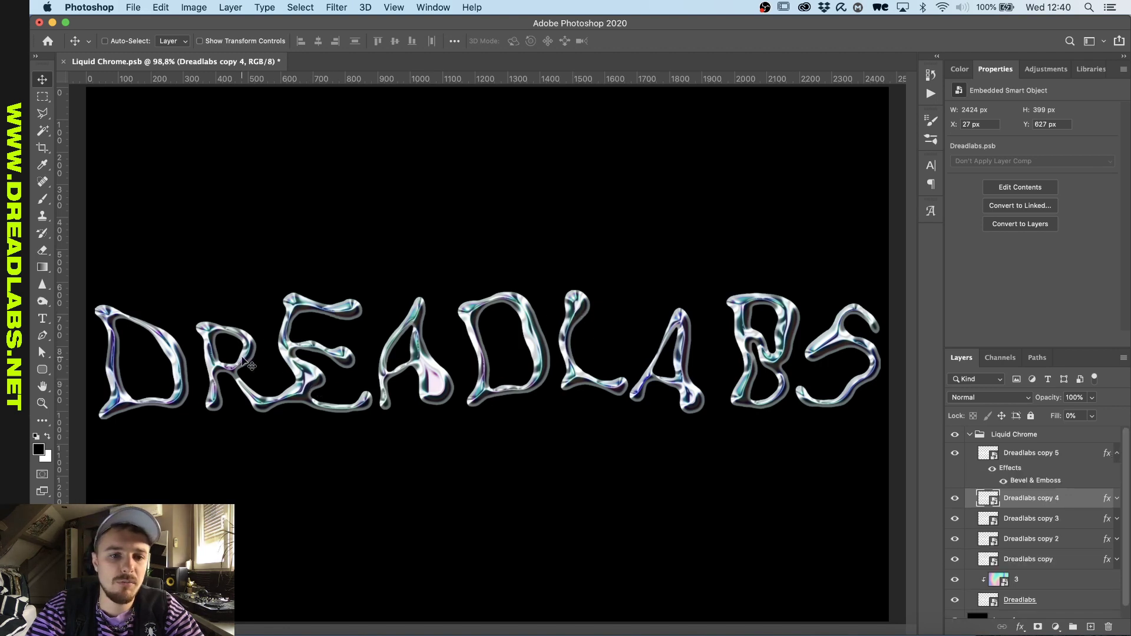
pyautogui.click(1042, 482)
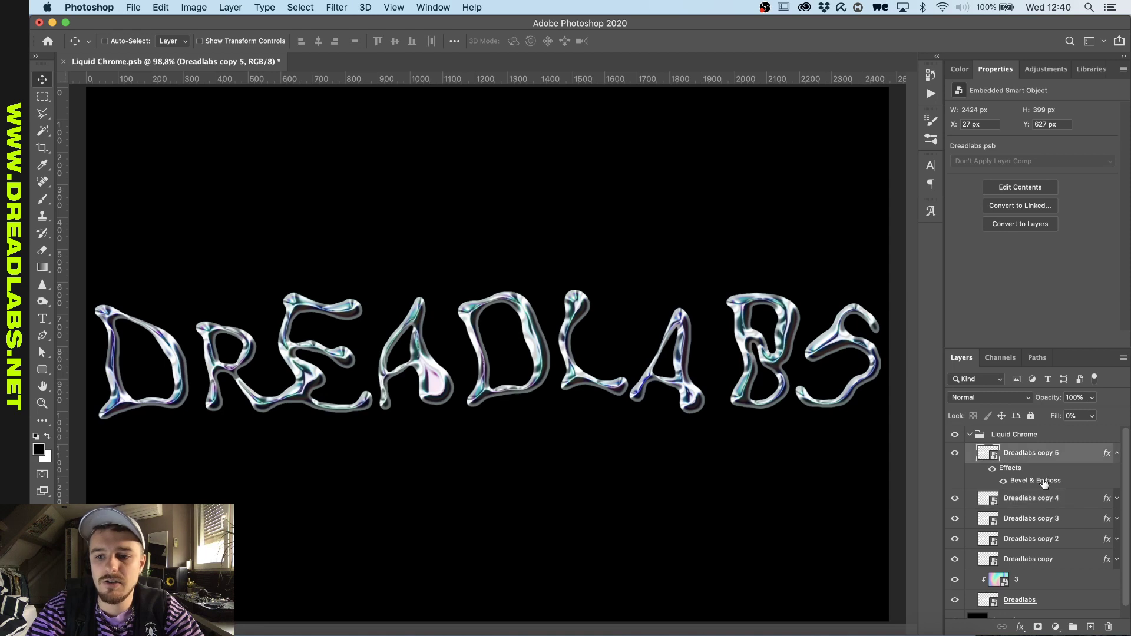
pyautogui.doubleClick(1043, 481)
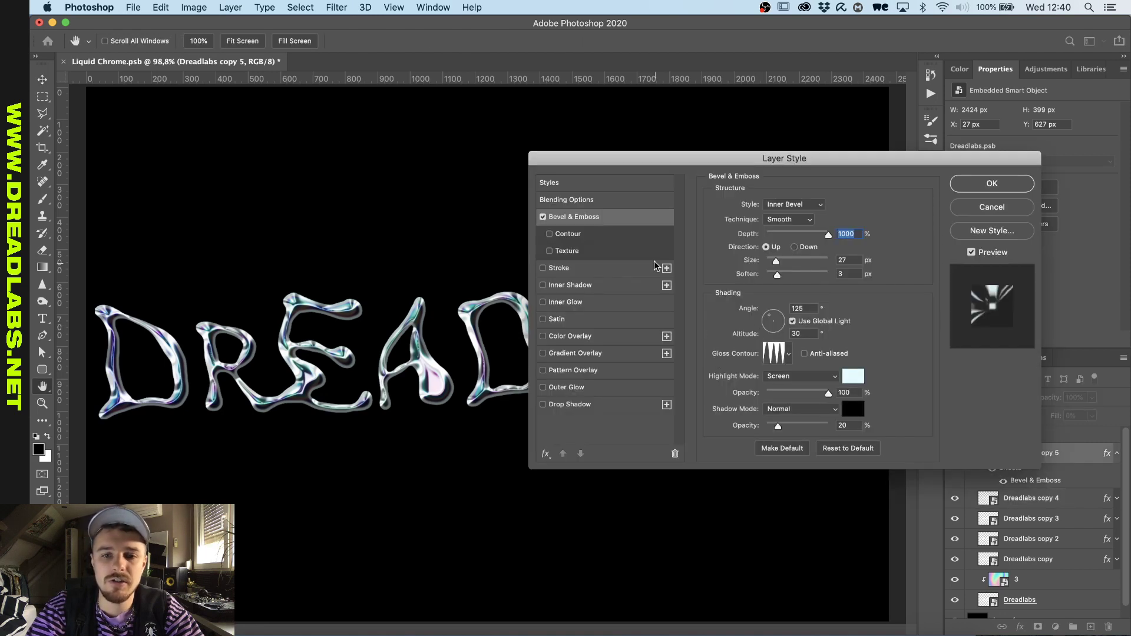
# Inspect the multi-wave gloss contour in the presets and Contour Editor, leaving it unchanged.
pyautogui.click(788, 356)
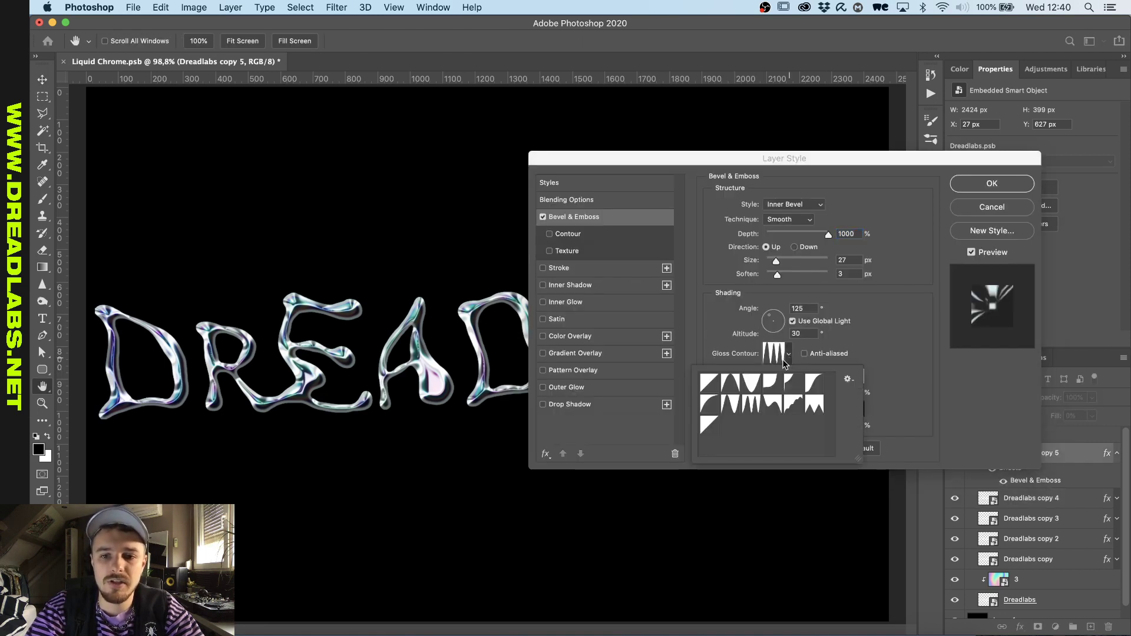
pyautogui.click(773, 353)
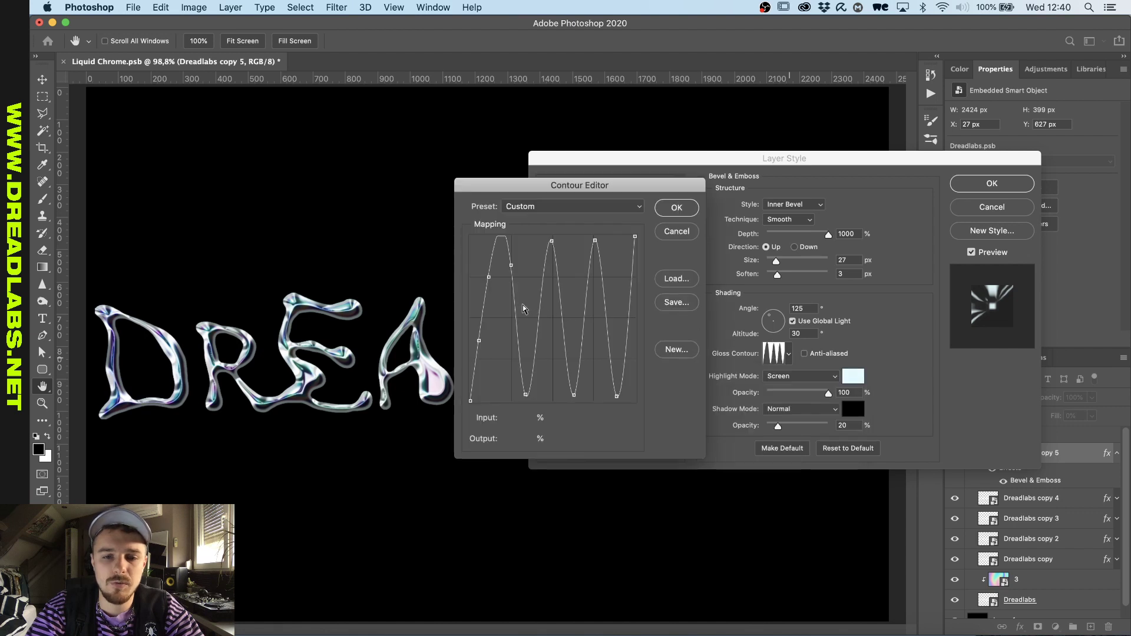
pyautogui.click(677, 208)
pyautogui.click(774, 352)
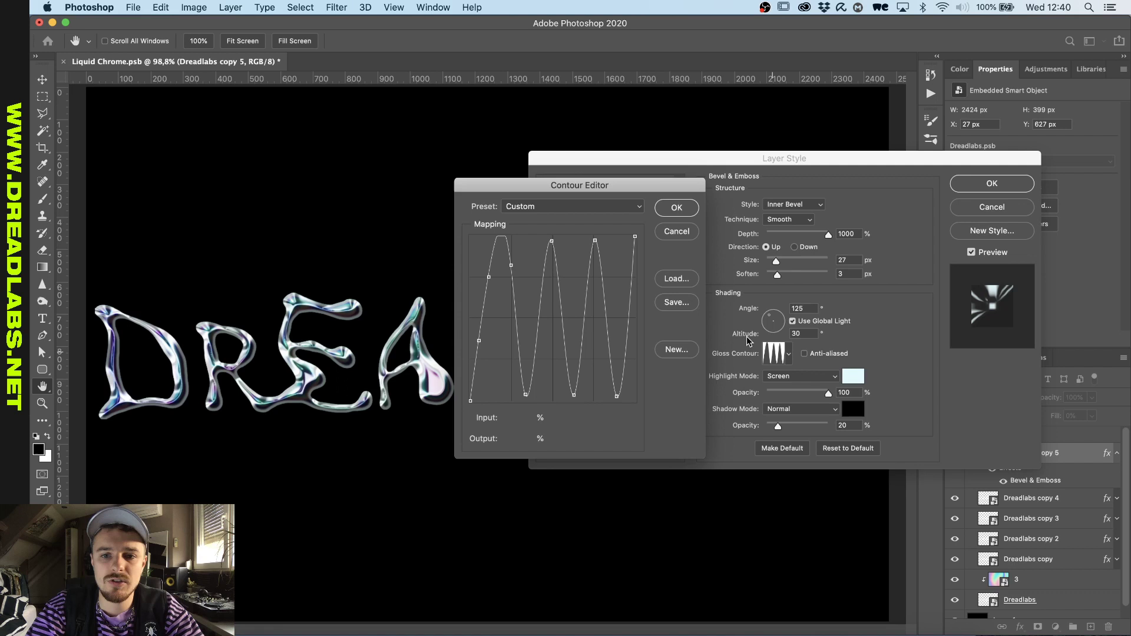
pyautogui.click(676, 207)
pyautogui.click(788, 354)
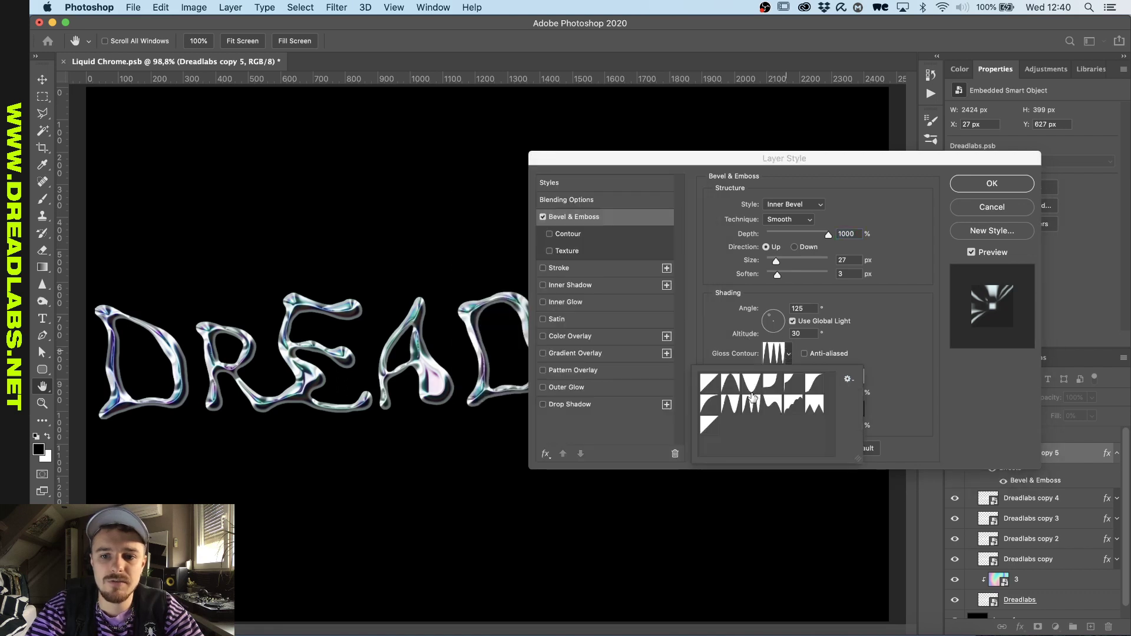
pyautogui.click(789, 355)
pyautogui.click(776, 356)
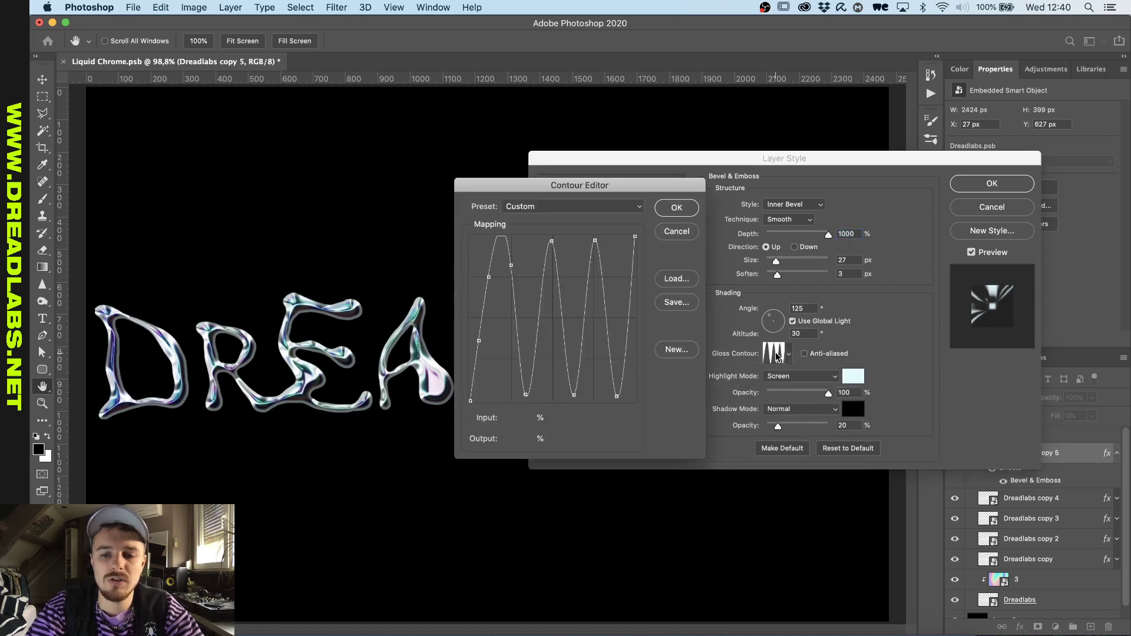
pyautogui.click(671, 207)
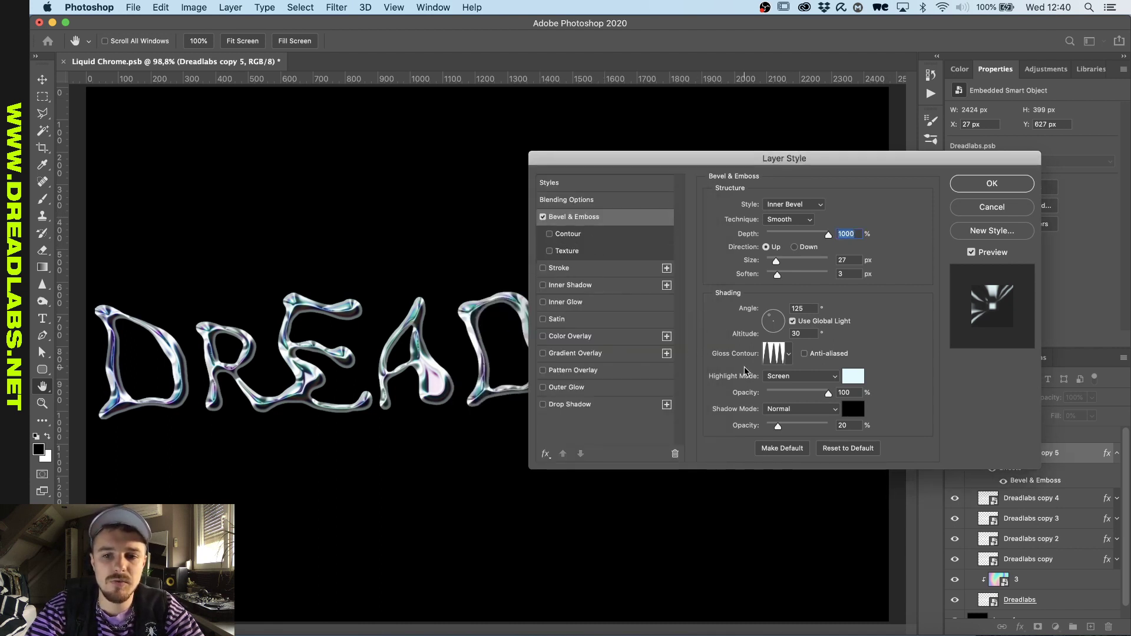
pyautogui.click(788, 354)
pyautogui.click(790, 358)
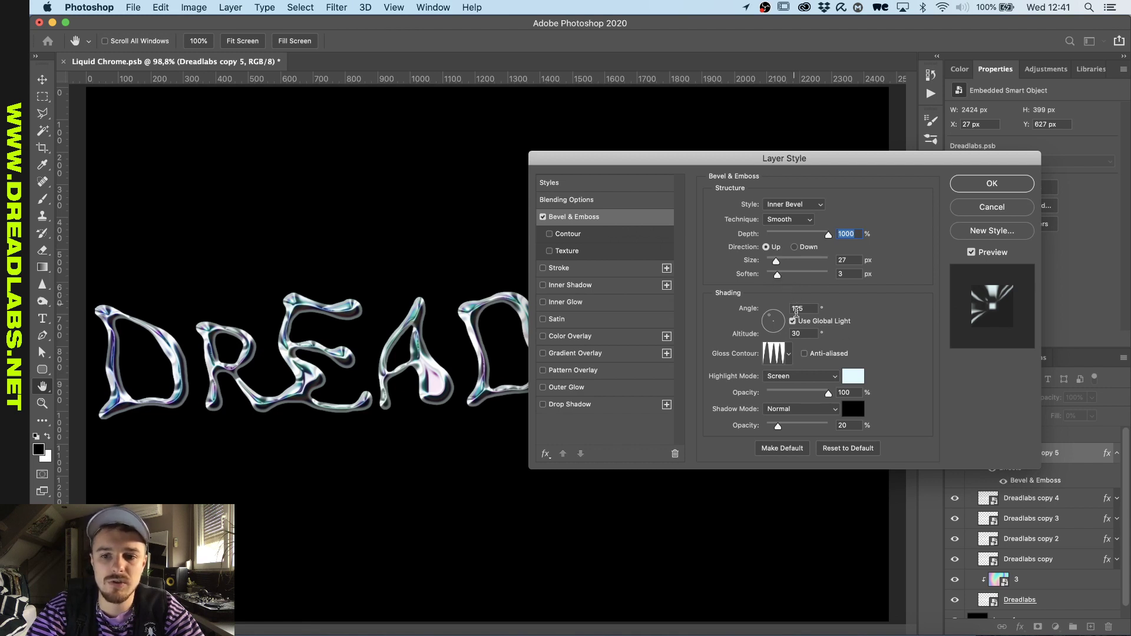
# Keep the pale blue bevel highlight colour and apply Dreadlabs copy 5's Bevel & Emboss settings.
pyautogui.click(855, 377)
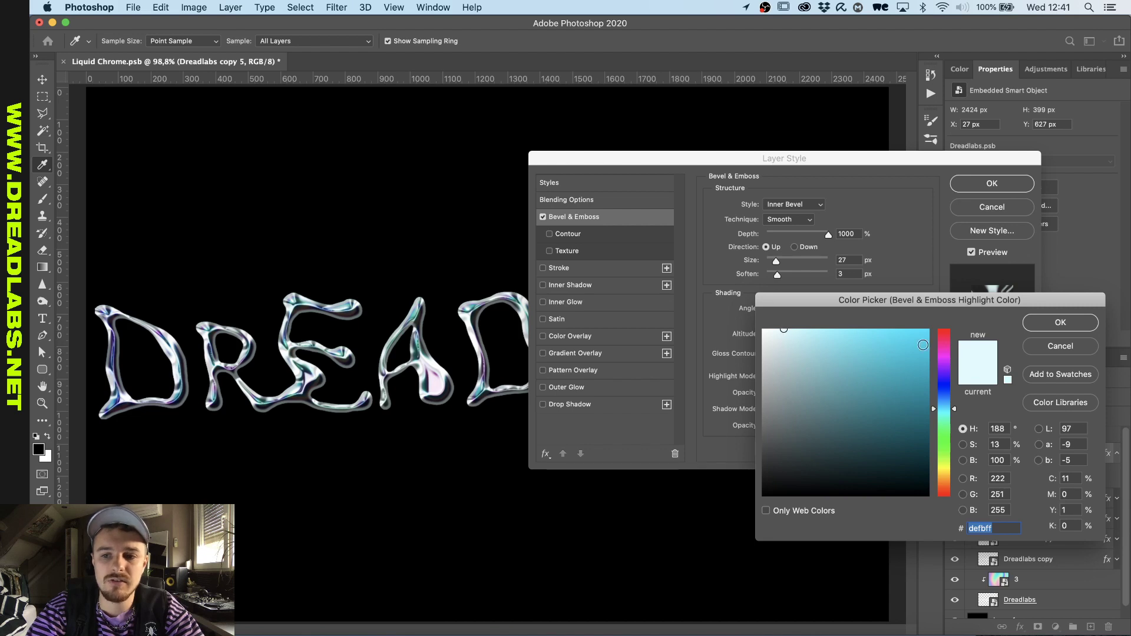
pyautogui.click(1060, 346)
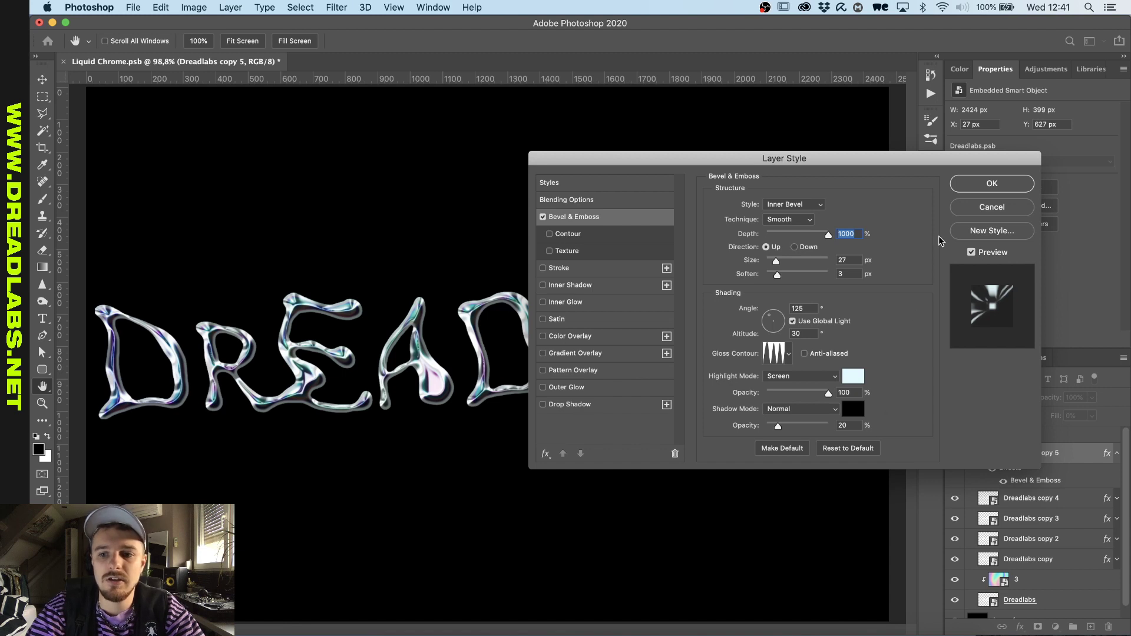
pyautogui.click(983, 187)
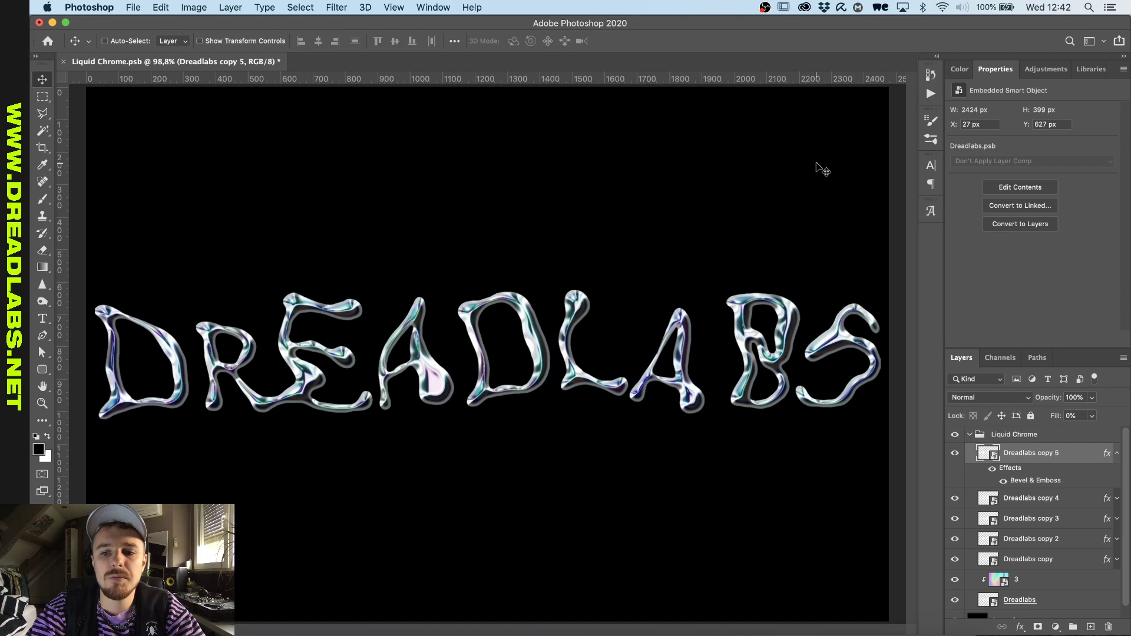